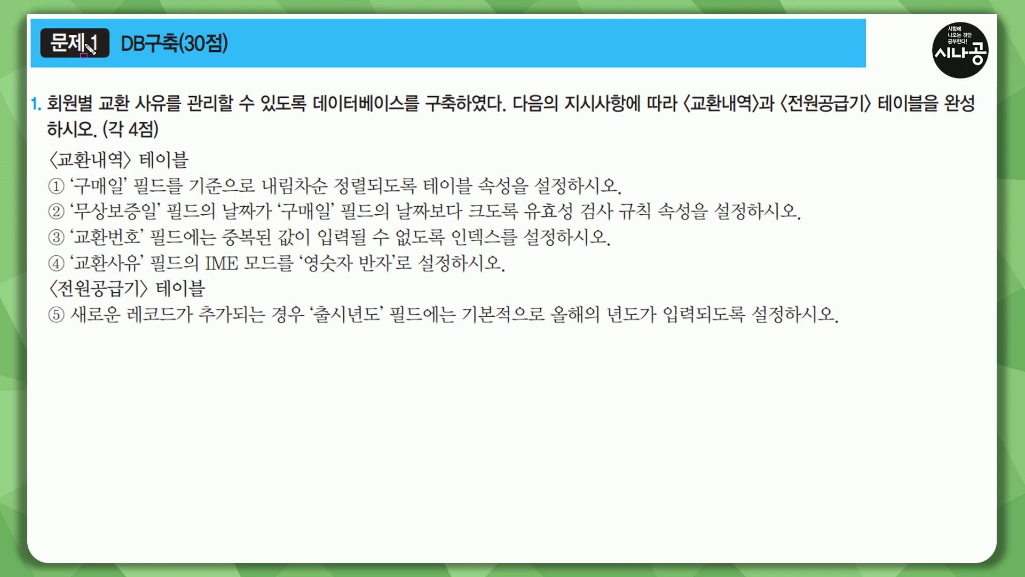
pyautogui.moveTo(123, 28)
pyautogui.mouseDown()
pyautogui.moveTo(133, 54)
pyautogui.moveTo(235, 56)
pyautogui.mouseUp()
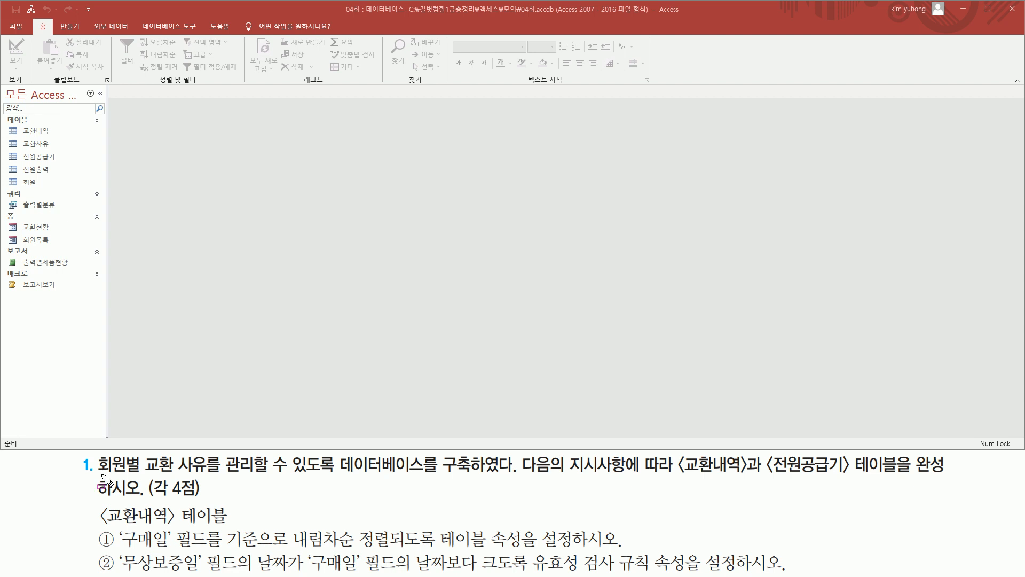
pyautogui.moveTo(98, 473); pyautogui.dragTo(505, 474)
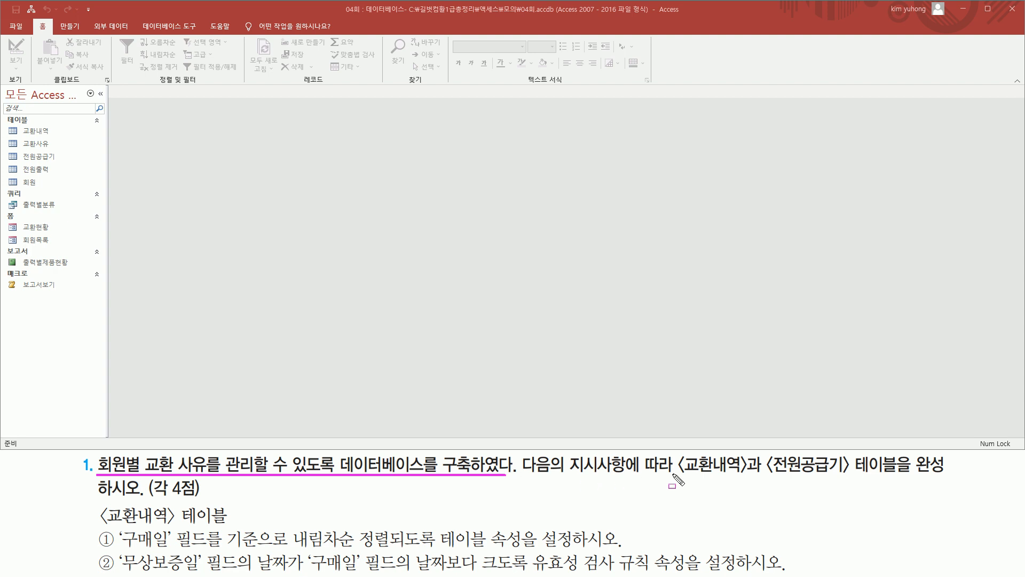
pyautogui.moveTo(677, 474); pyautogui.dragTo(848, 475)
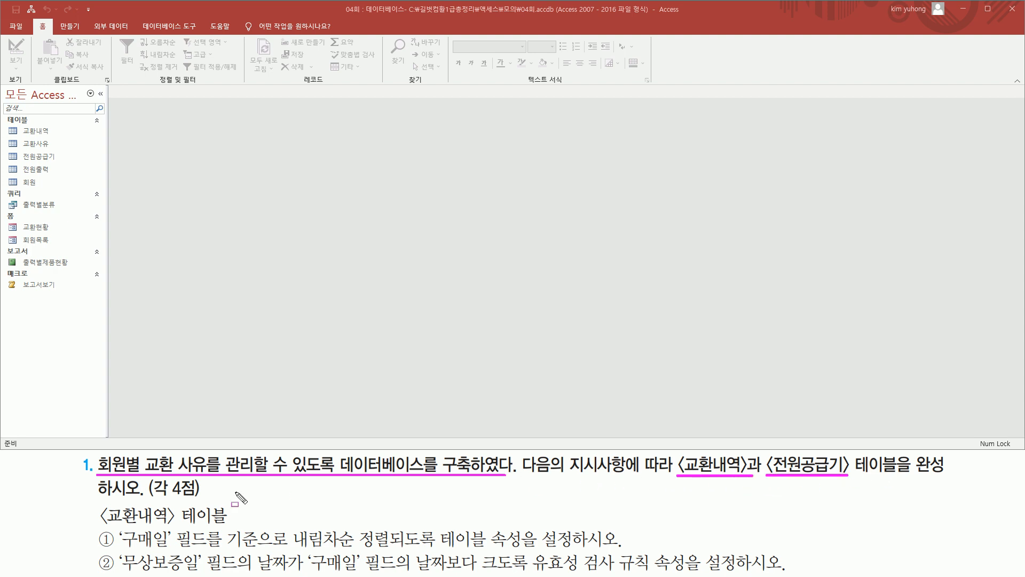
pyautogui.moveTo(100, 503)
pyautogui.mouseDown()
pyautogui.moveTo(139, 527)
pyautogui.moveTo(179, 524)
pyautogui.mouseUp()
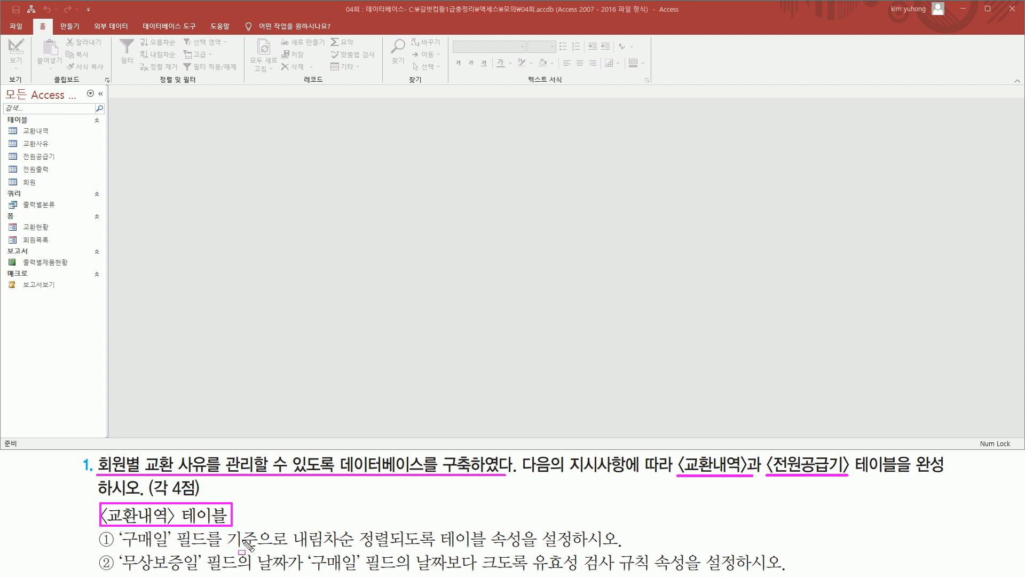
pyautogui.press('Escape')
# Open the 교환내역 table and switch it to Design view
pyautogui.click(48, 130)
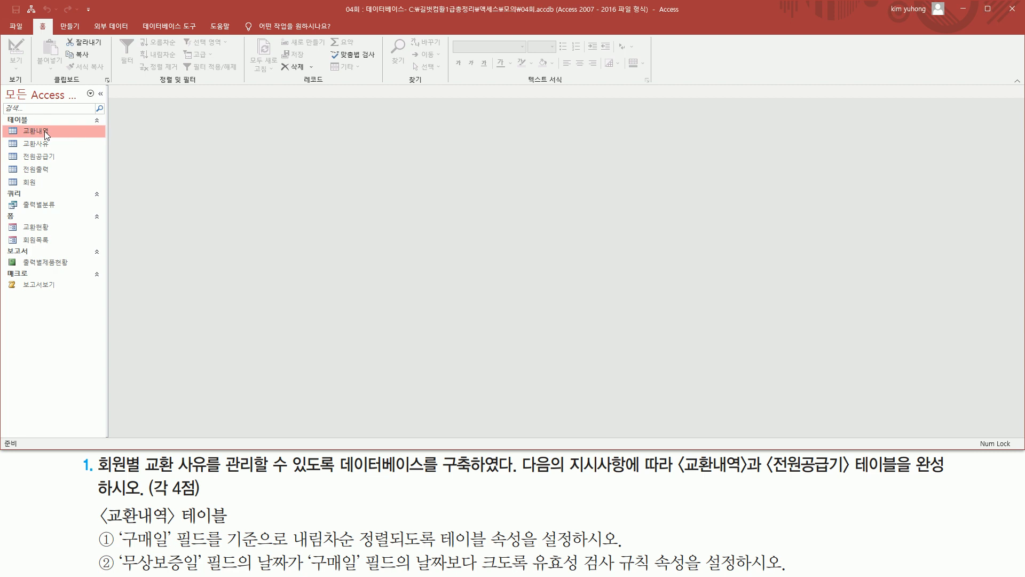
pyautogui.doubleClick(43, 130)
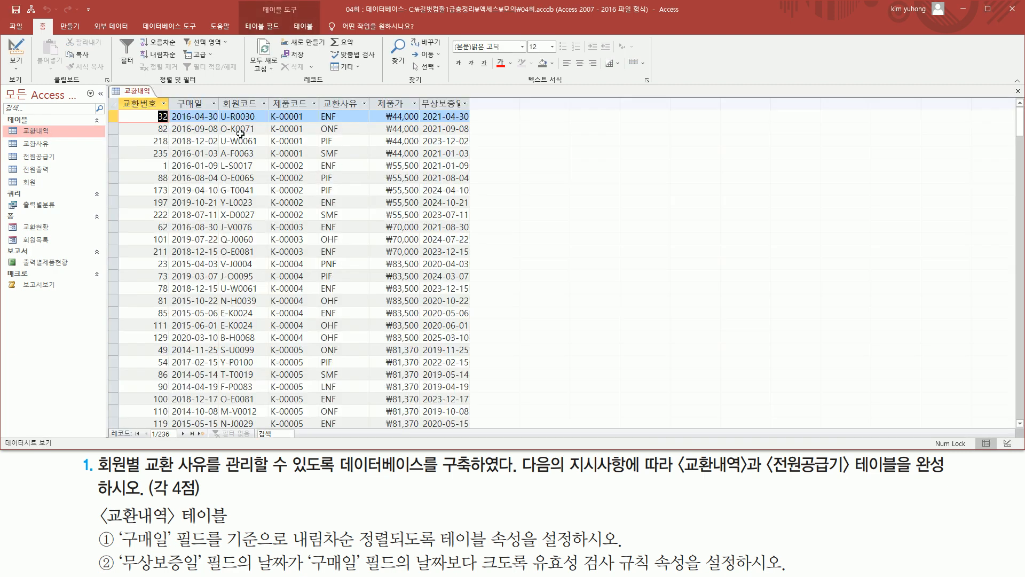
pyautogui.rightClick(142, 92)
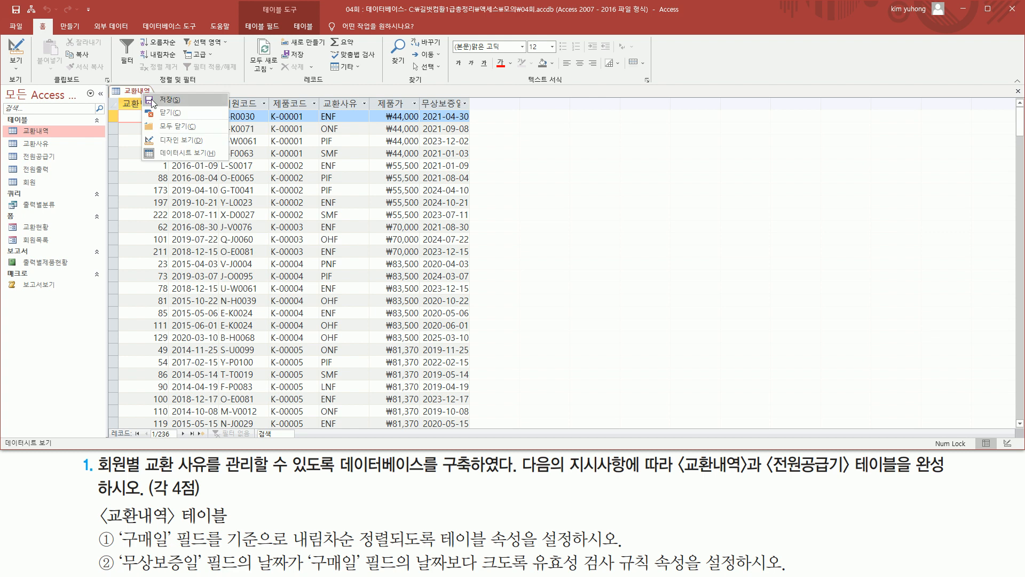
pyautogui.click(173, 145)
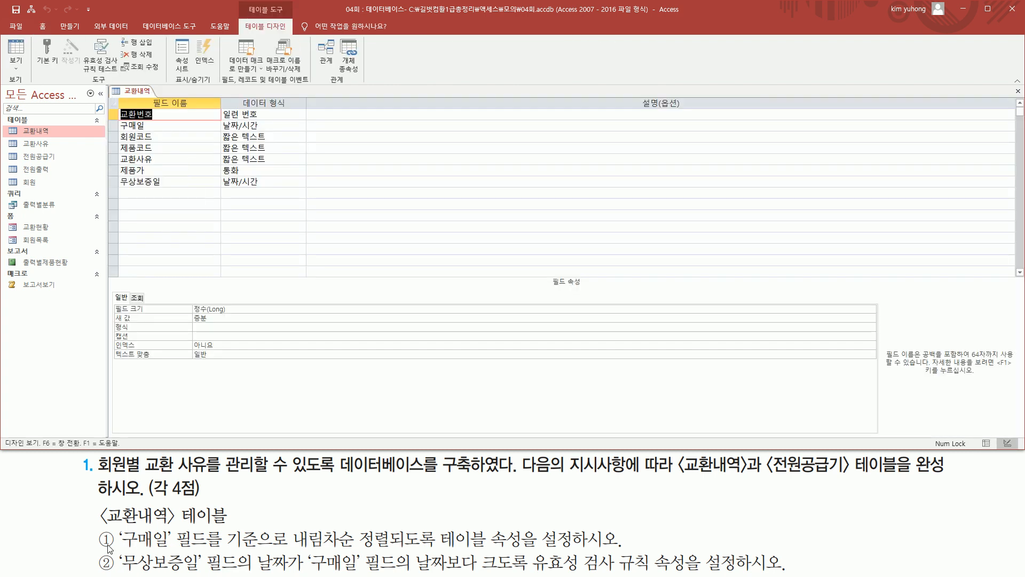
pyautogui.moveTo(119, 548); pyautogui.dragTo(214, 550)
pyautogui.moveTo(118, 121); pyautogui.dragTo(158, 131)
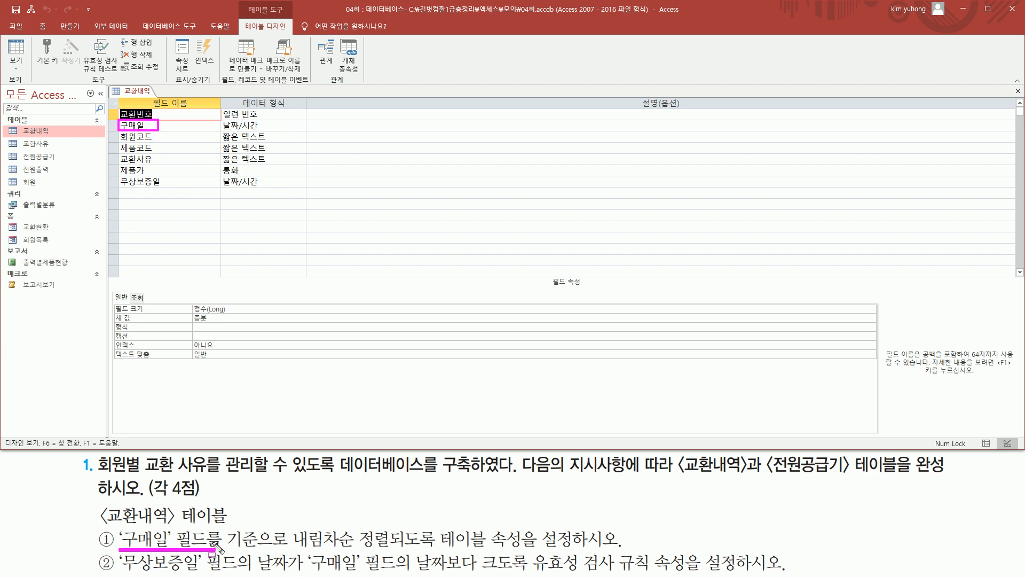
pyautogui.moveTo(288, 522)
pyautogui.mouseDown()
pyautogui.moveTo(291, 550)
pyautogui.moveTo(572, 547)
pyautogui.mouseUp()
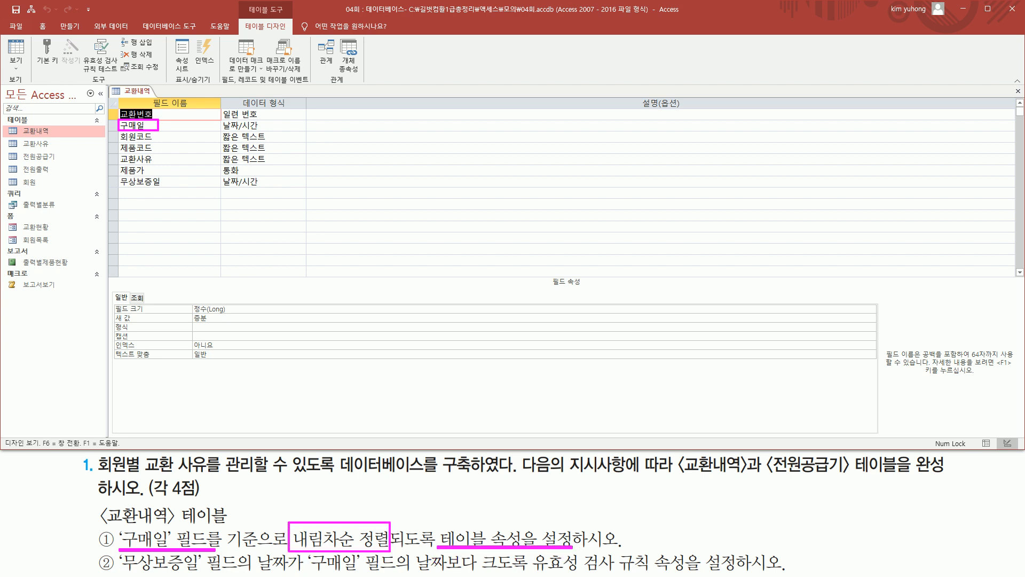
pyautogui.press('Escape')
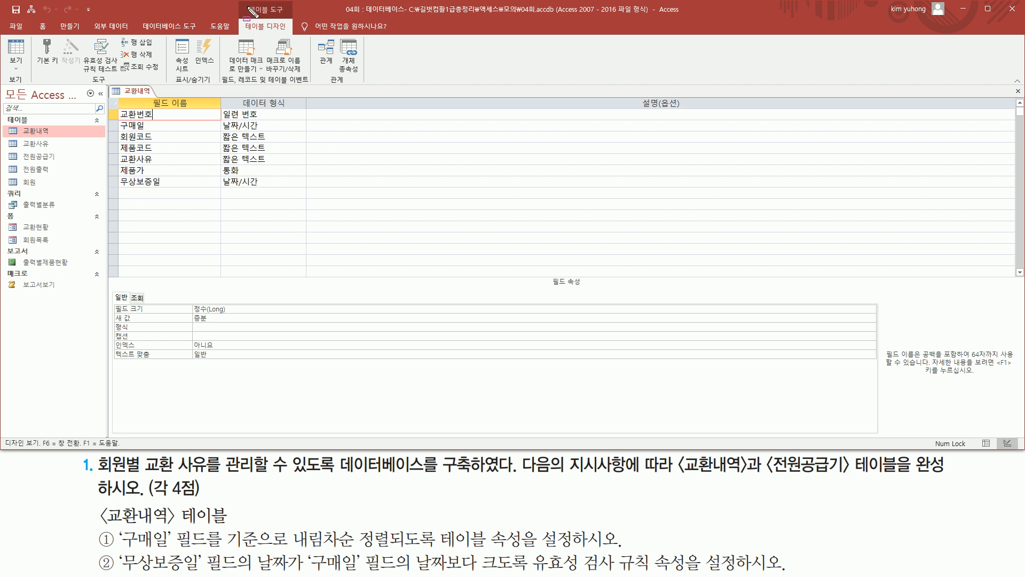
pyautogui.moveTo(242, 1)
pyautogui.mouseDown()
pyautogui.moveTo(287, 16)
pyautogui.moveTo(298, 32)
pyautogui.mouseUp()
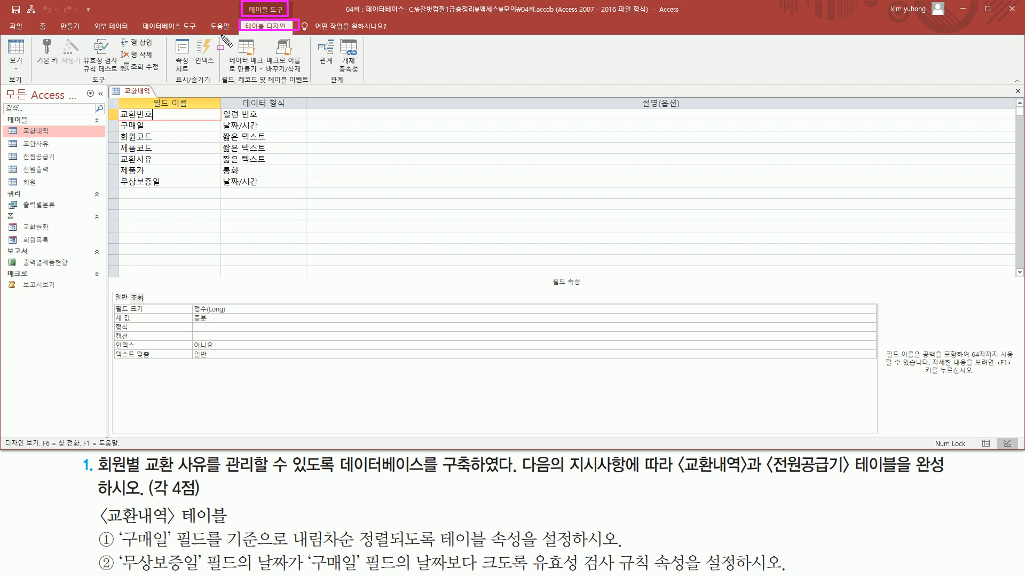
pyautogui.press('Escape')
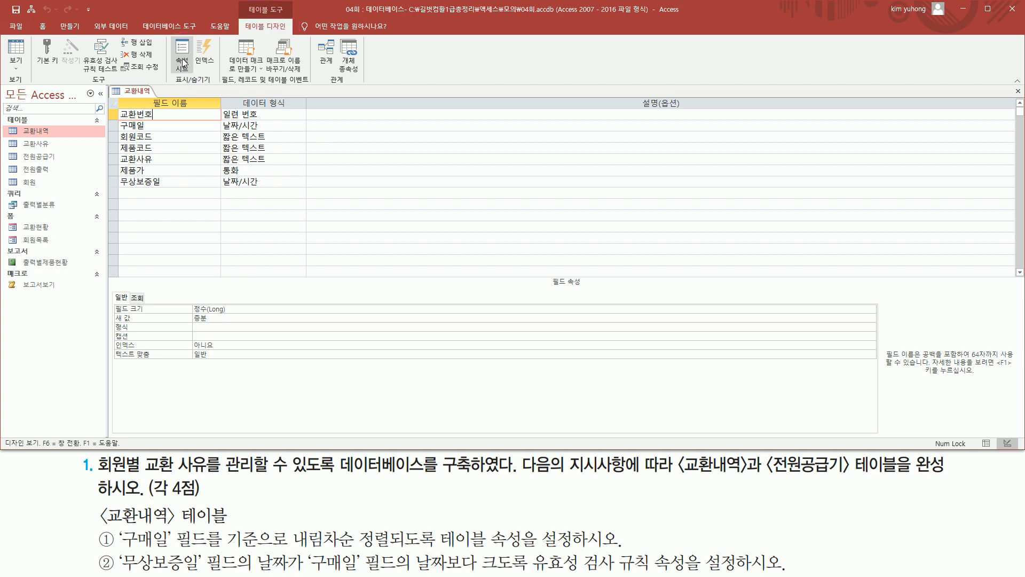
# Show the 교환내역 table's property sheet and set its sort order (정렬 기준) to 구매일 desc
pyautogui.click(182, 60)
pyautogui.hotkey('ctrl', '2')
pyautogui.moveTo(677, 116); pyautogui.dragTo(715, 116)
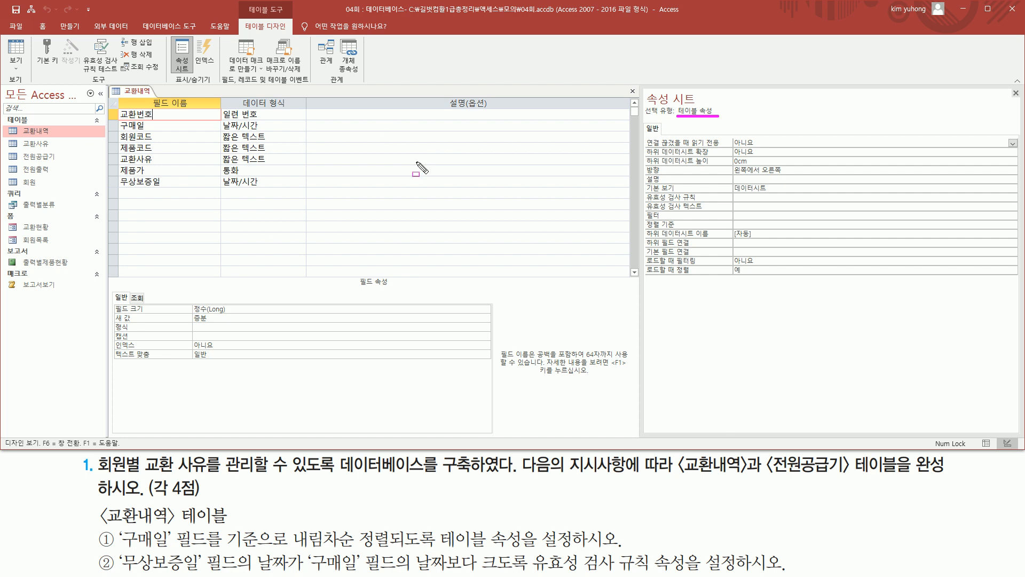
pyautogui.moveTo(645, 90); pyautogui.dragTo(704, 106)
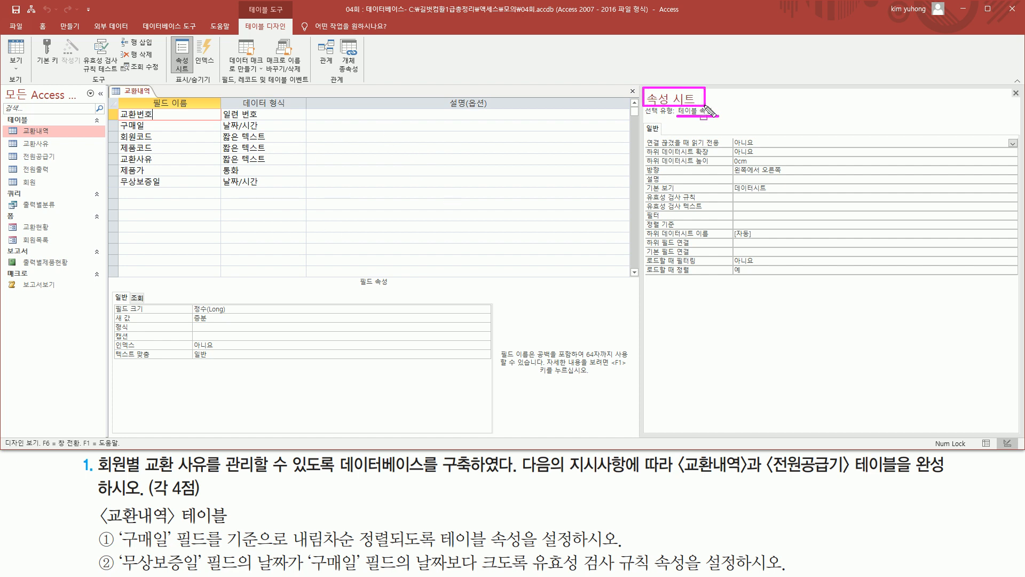
pyautogui.moveTo(645, 218)
pyautogui.mouseDown()
pyautogui.moveTo(714, 243)
pyautogui.moveTo(731, 231)
pyautogui.mouseUp()
pyautogui.press('Escape')
pyautogui.click(763, 222)
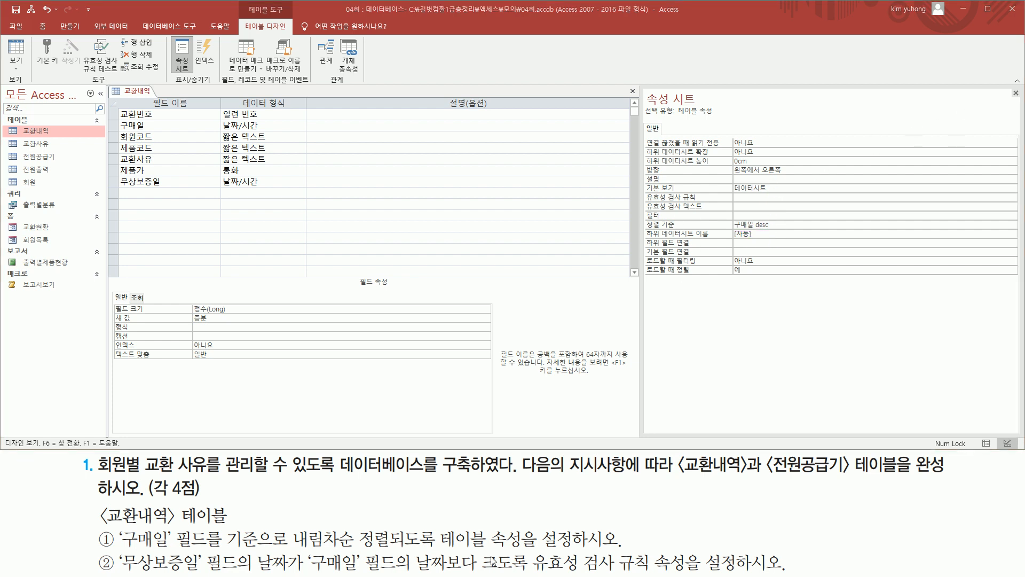
pyautogui.moveTo(436, 520)
pyautogui.mouseDown()
pyautogui.moveTo(442, 541)
pyautogui.moveTo(573, 546)
pyautogui.mouseUp()
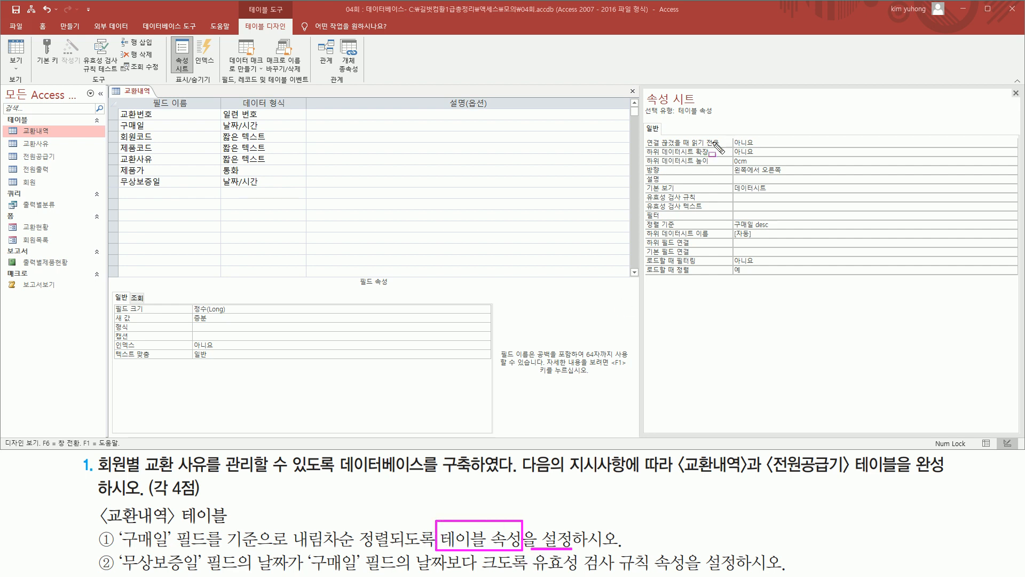
pyautogui.moveTo(675, 115); pyautogui.dragTo(720, 115)
pyautogui.moveTo(644, 216); pyautogui.dragTo(774, 234)
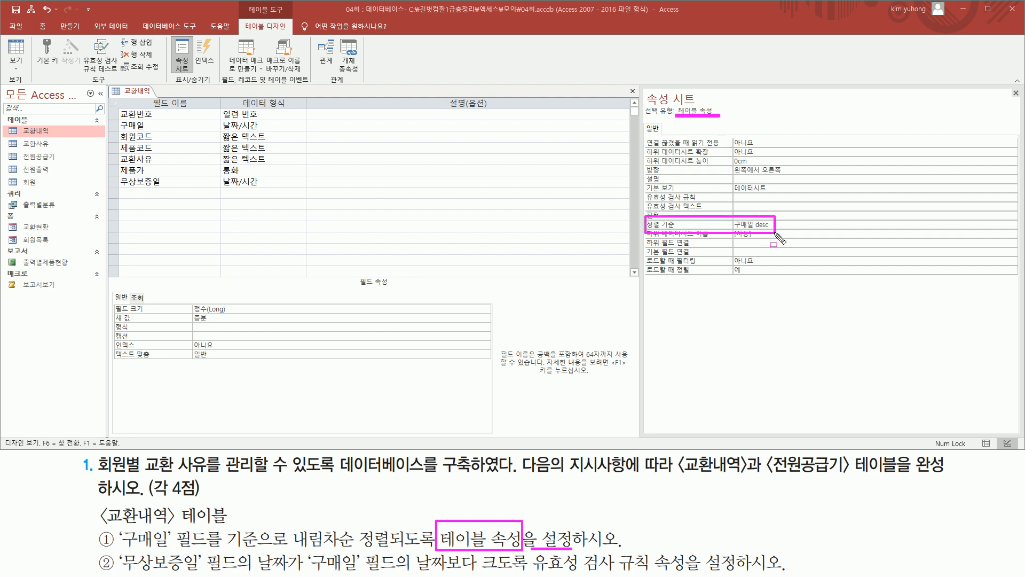
pyautogui.moveTo(1008, 83); pyautogui.dragTo(1020, 99)
# Close the property sheet, then save the 교환내역 table and check the 구매일 order in Datasheet view
pyautogui.click(1016, 92)
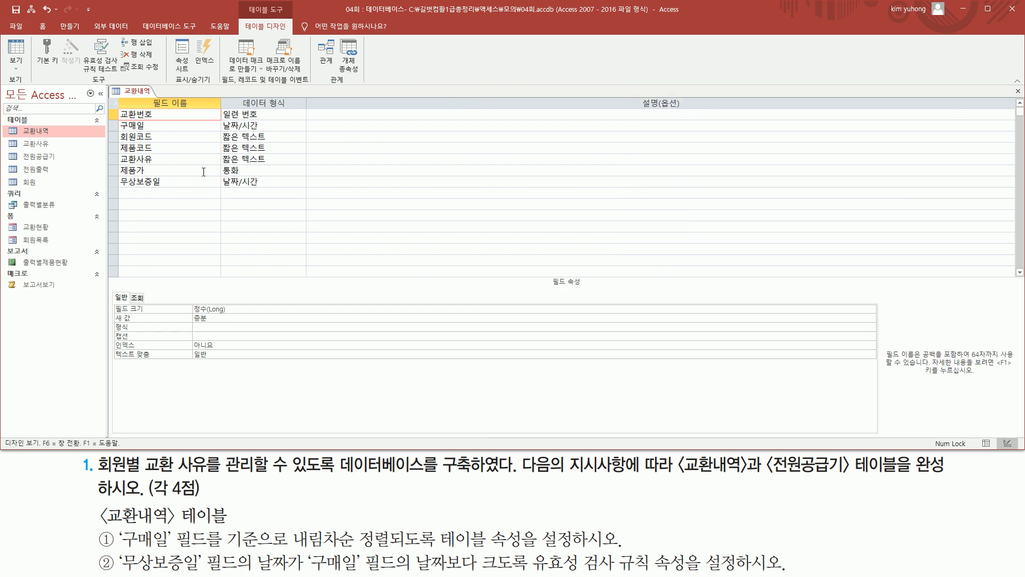
pyautogui.click(23, 51)
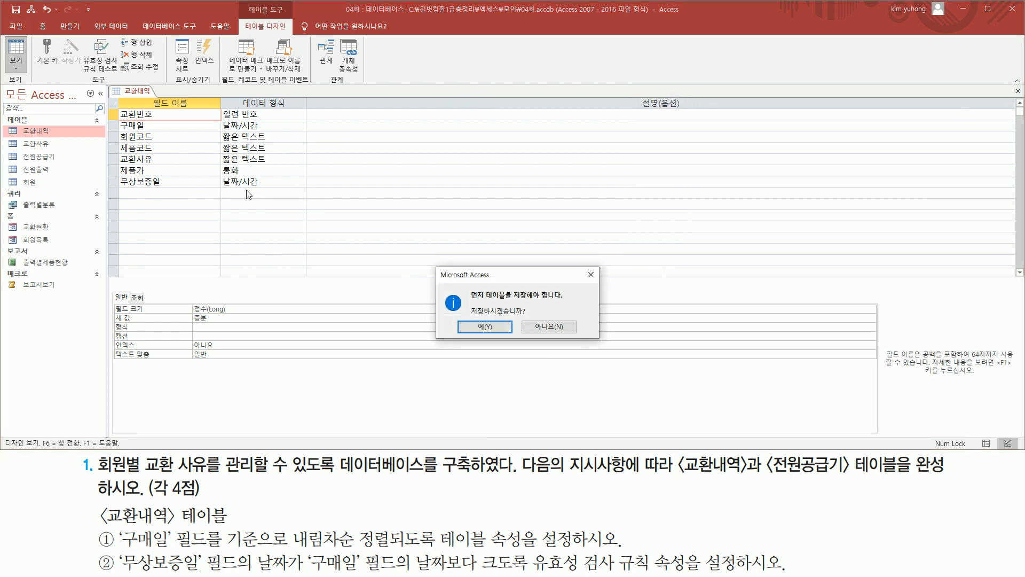
pyautogui.click(484, 326)
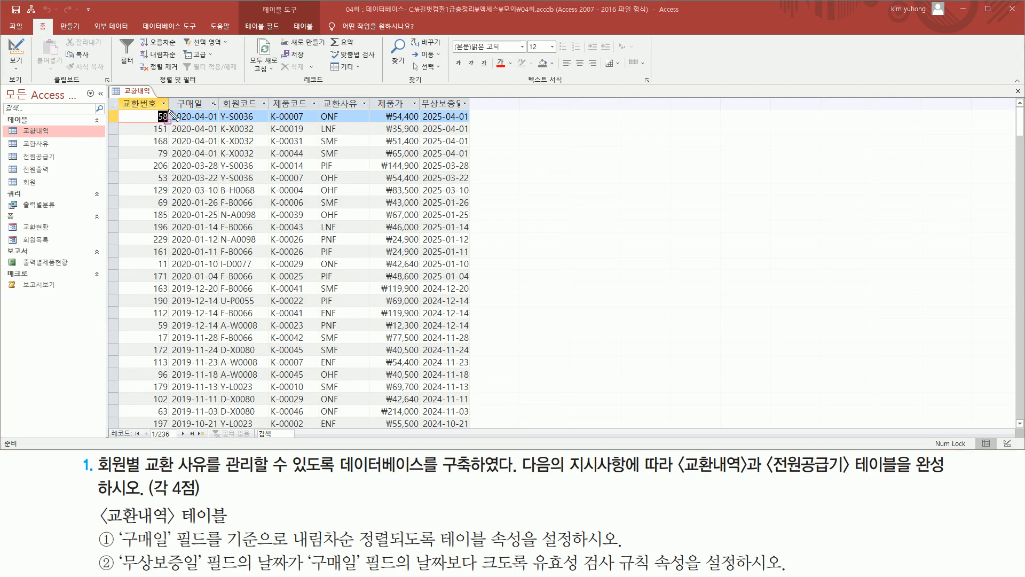
pyautogui.moveTo(173, 113); pyautogui.dragTo(225, 424)
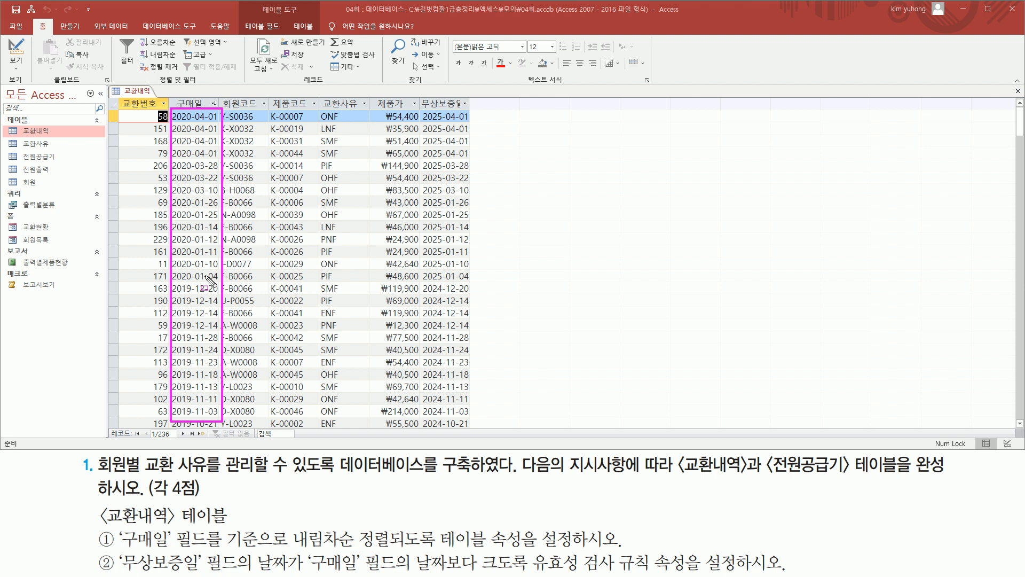
pyautogui.press('Escape')
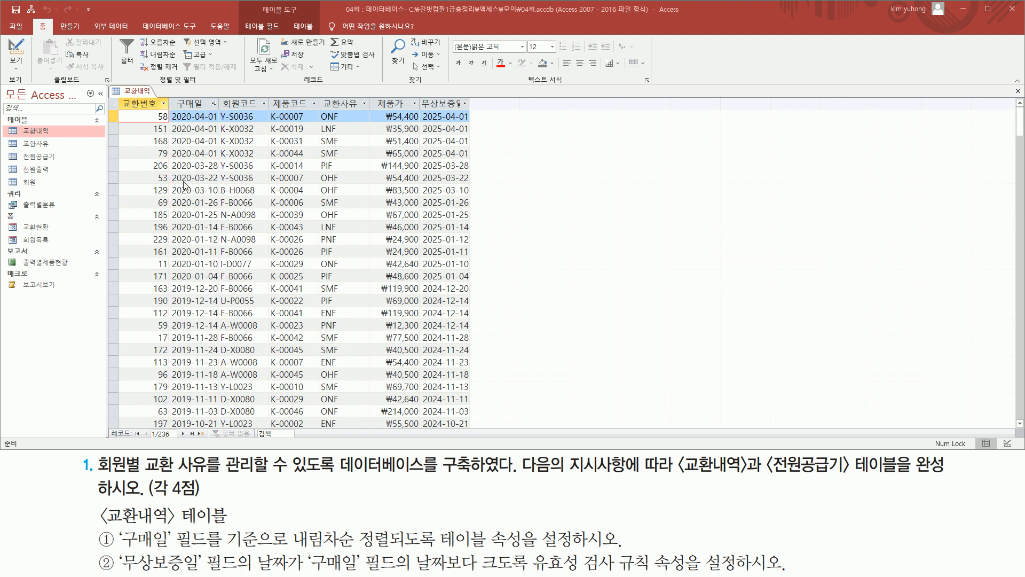
# Return the 교환내역 table to Design view
pyautogui.rightClick(137, 91)
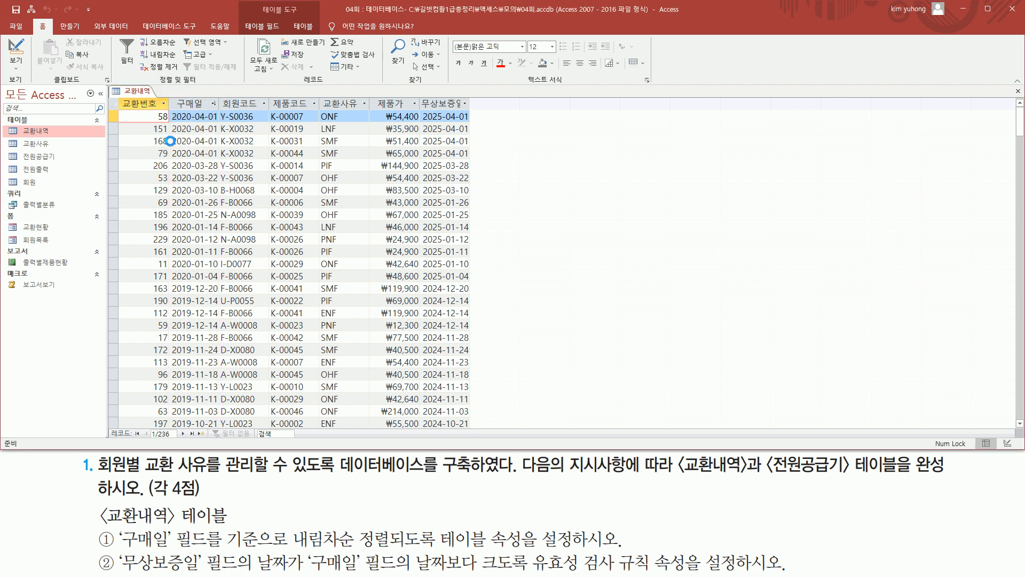
pyautogui.click(166, 135)
pyautogui.hotkey('ctrl', 'shift', 'd')
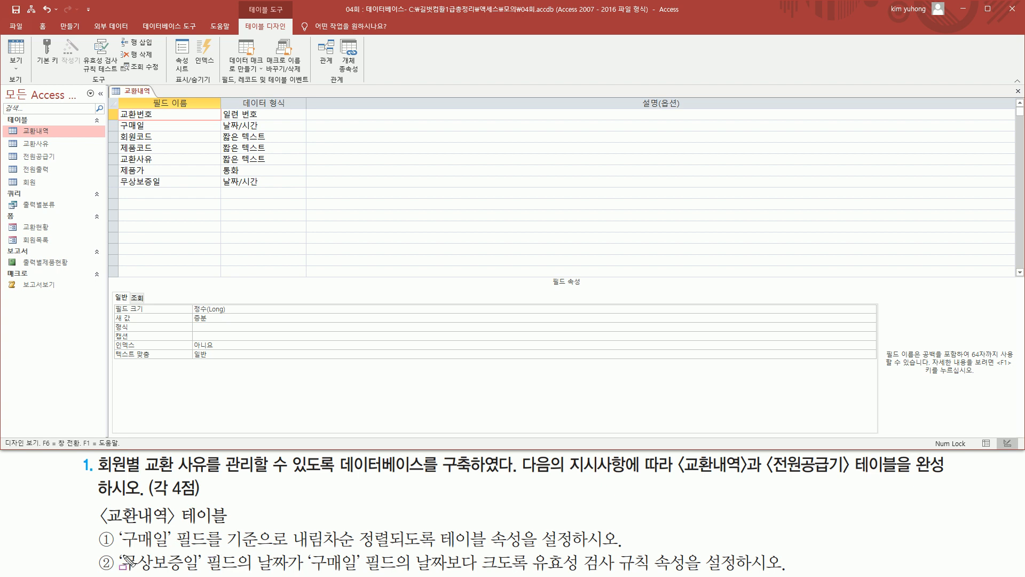
pyautogui.moveTo(118, 547)
pyautogui.mouseDown()
pyautogui.moveTo(133, 569)
pyautogui.moveTo(183, 572)
pyautogui.moveTo(514, 572)
pyautogui.moveTo(527, 557)
pyautogui.moveTo(587, 570)
pyautogui.moveTo(756, 572)
pyautogui.mouseUp()
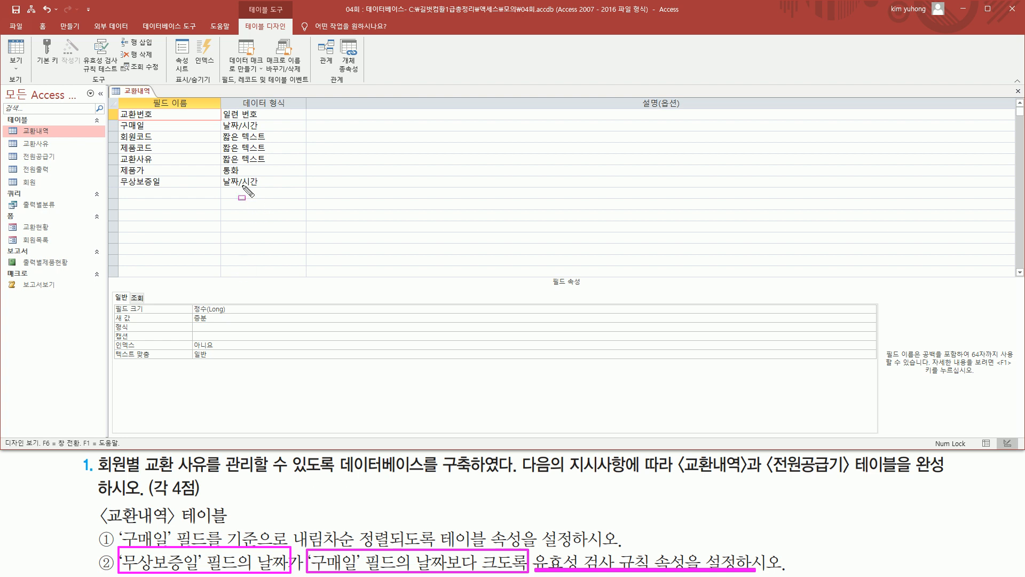
pyautogui.moveTo(118, 176); pyautogui.dragTo(203, 199)
pyautogui.press('Escape')
# Show the field properties of 무상보증일 and look at its field-level validation rule (유효성 검사 규칙)
pyautogui.click(167, 181)
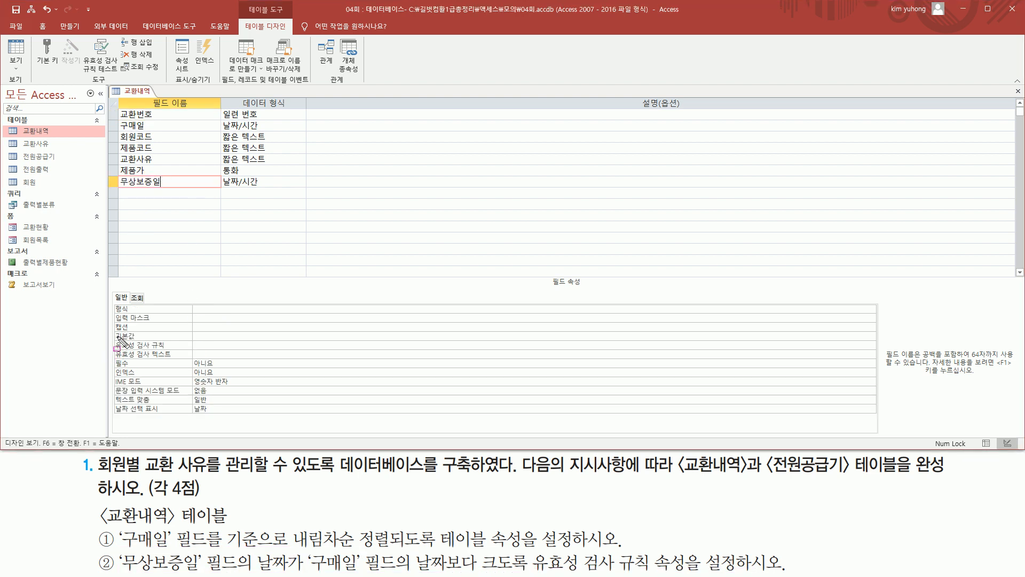
pyautogui.moveTo(113, 336); pyautogui.dragTo(257, 349)
pyautogui.press('Escape')
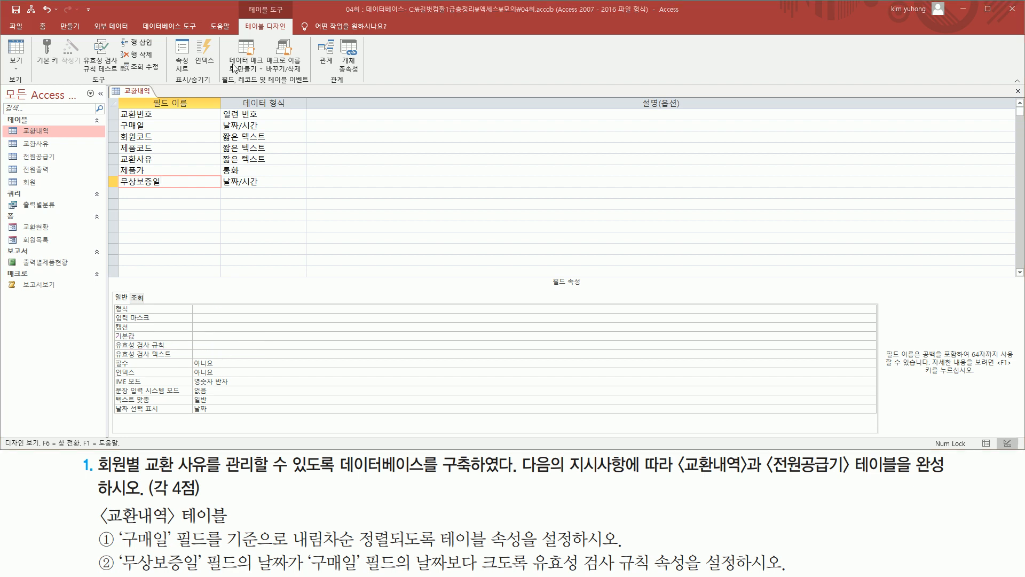
# Reopen the table's property sheet and set the table-level validation rule (유효성 검사 규칙) to [무상보증일]>[구매일]
pyautogui.click(184, 66)
pyautogui.moveTo(169, 32); pyautogui.dragTo(197, 77)
pyautogui.moveTo(640, 87); pyautogui.dragTo(728, 120)
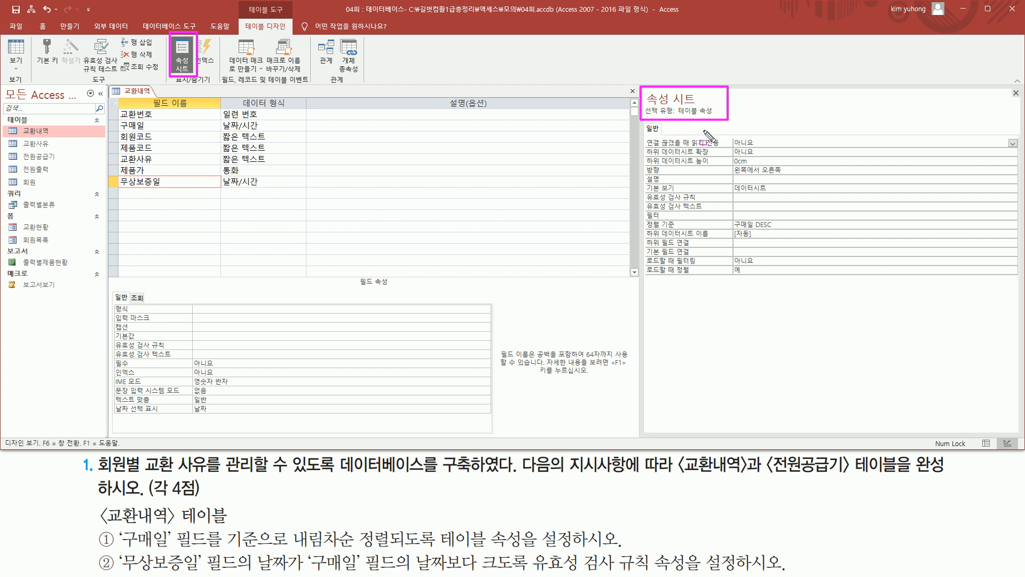
pyautogui.moveTo(643, 188); pyautogui.dragTo(824, 204)
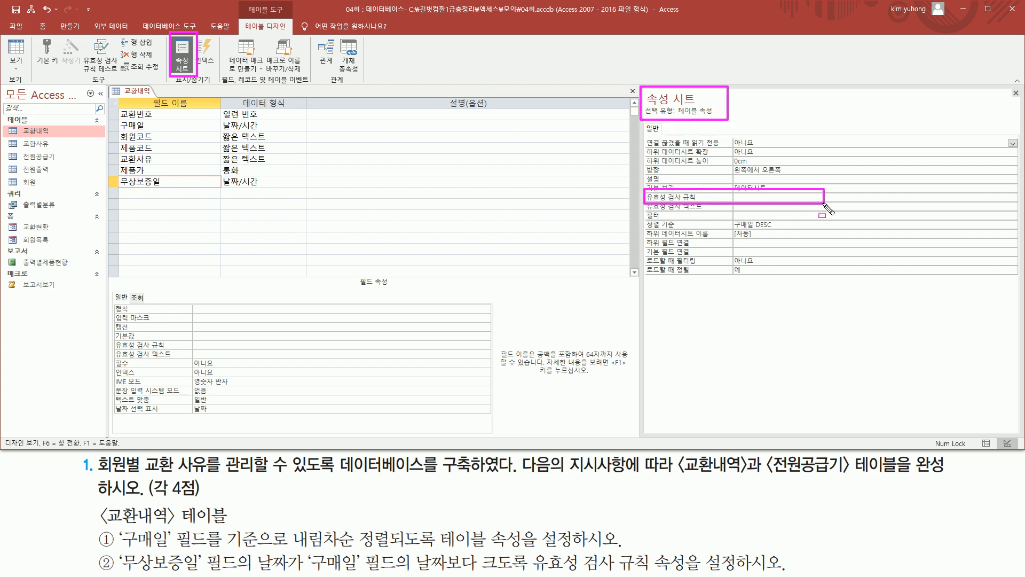
pyautogui.press('Escape')
pyautogui.click(789, 196)
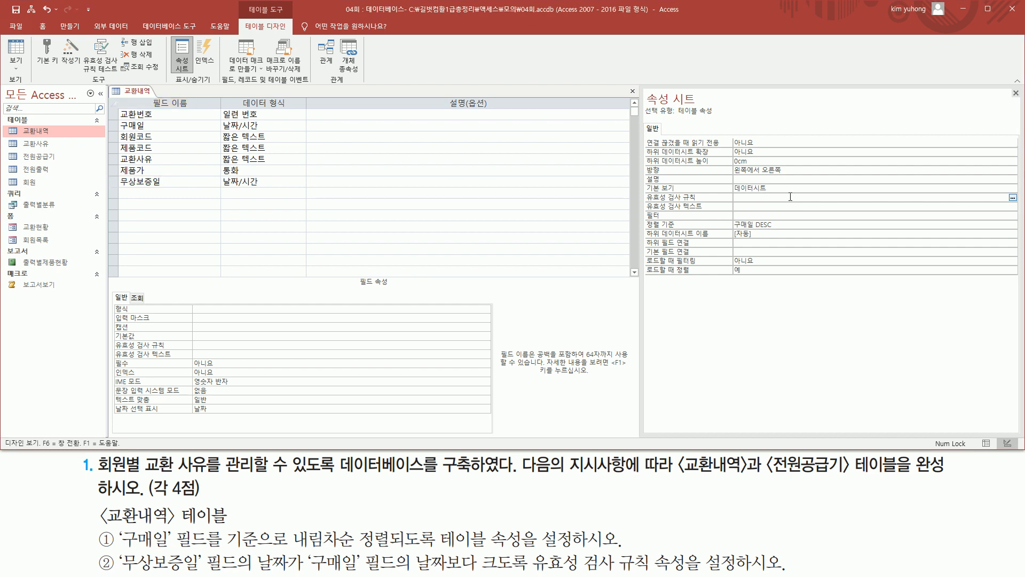
pyautogui.write('[무상보증일]')
pyautogui.write('>[구매일]')
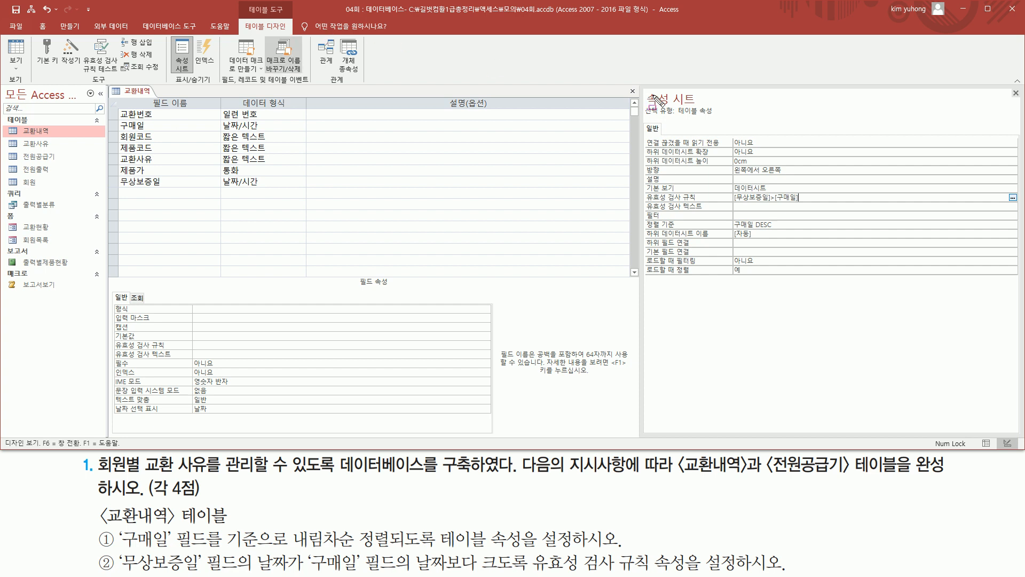
pyautogui.moveTo(653, 110); pyautogui.dragTo(724, 120)
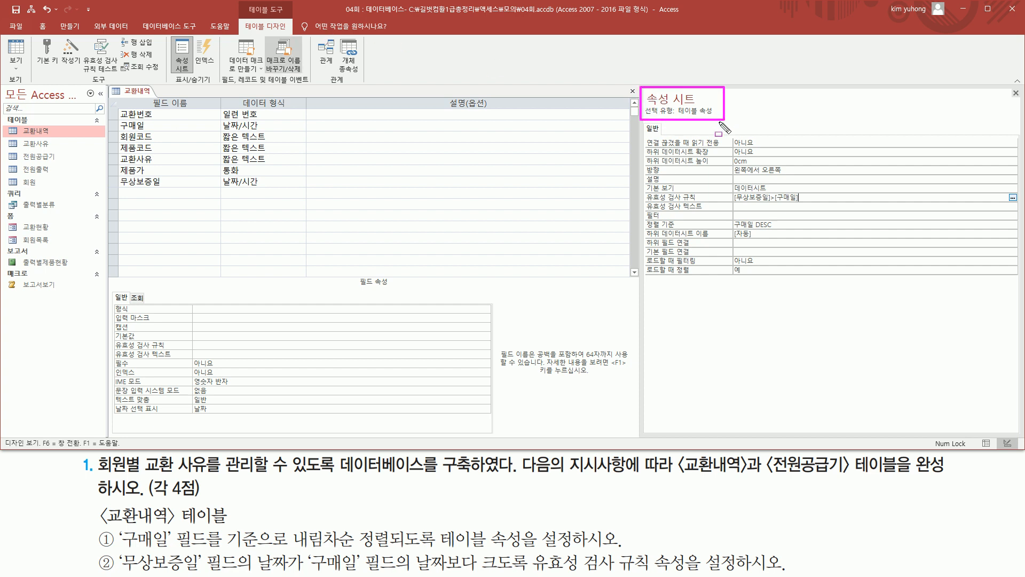
pyautogui.moveTo(645, 189)
pyautogui.mouseDown()
pyautogui.moveTo(689, 201)
pyautogui.moveTo(816, 204)
pyautogui.mouseUp()
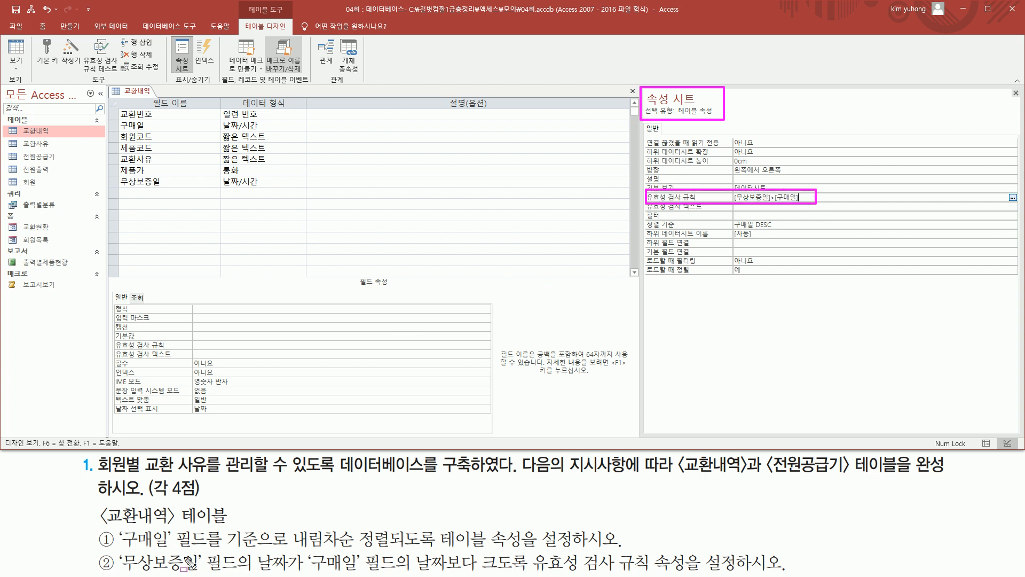
pyautogui.moveTo(643, 219); pyautogui.dragTo(799, 232)
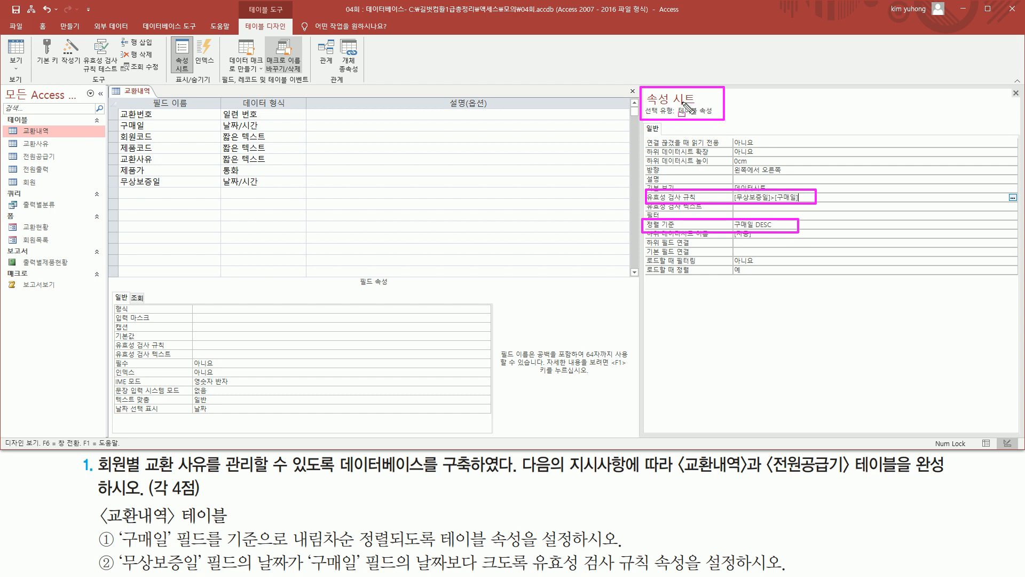
# Close the property sheet and set the index (인덱스) of the 교환번호 field to 예(중복 불가능)
pyautogui.press('Escape')
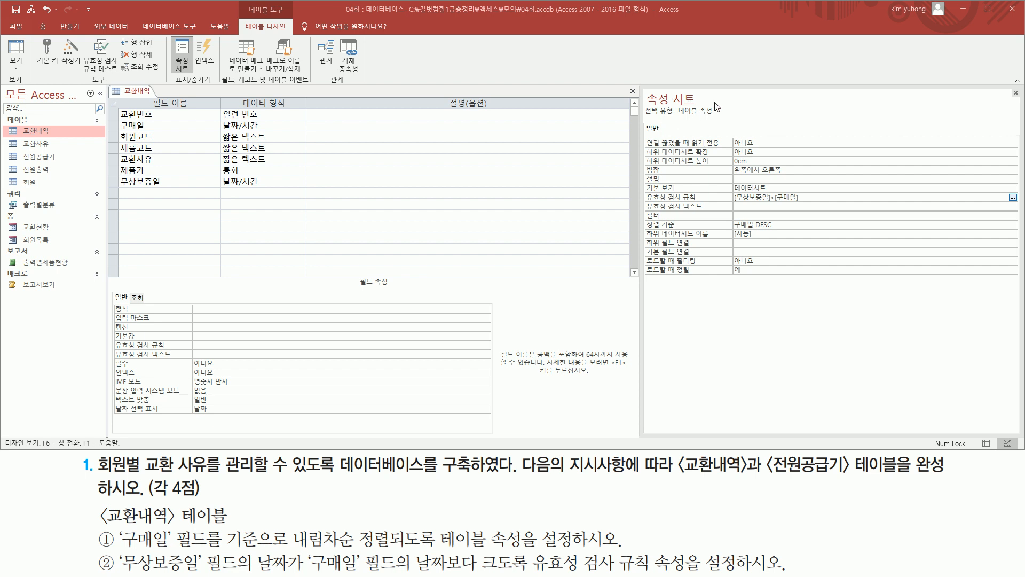
pyautogui.click(1014, 93)
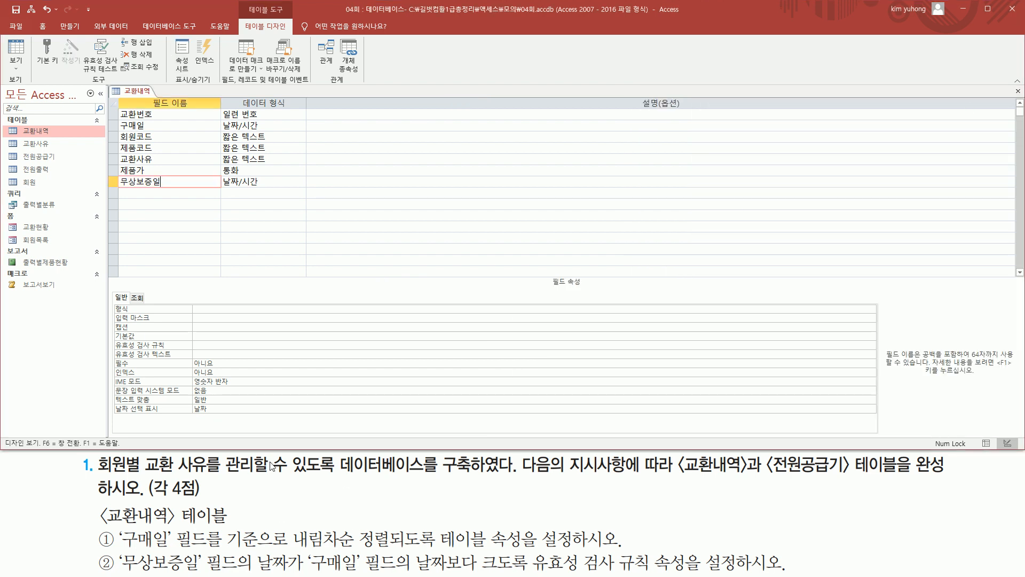
pyautogui.moveTo(118, 504)
pyautogui.mouseDown()
pyautogui.moveTo(208, 505)
pyautogui.moveTo(217, 483)
pyautogui.mouseUp()
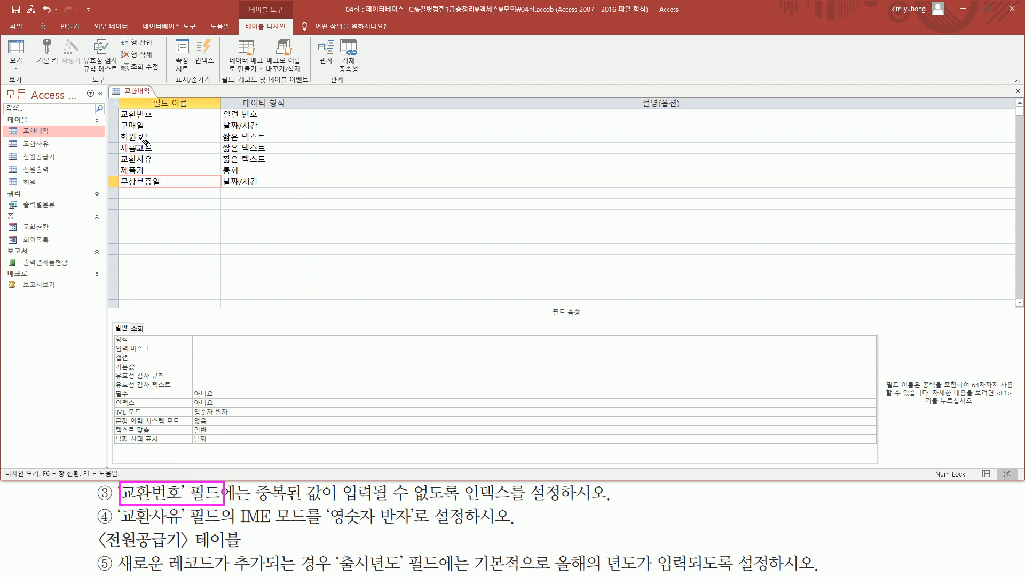
pyautogui.moveTo(118, 103); pyautogui.dragTo(172, 122)
pyautogui.click(177, 114)
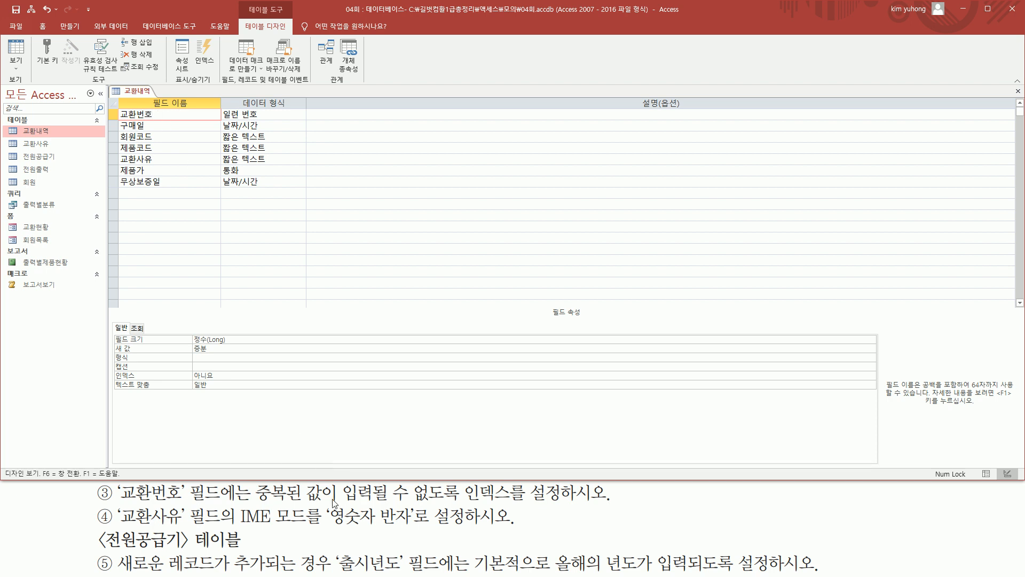
pyautogui.moveTo(252, 502); pyautogui.dragTo(570, 500)
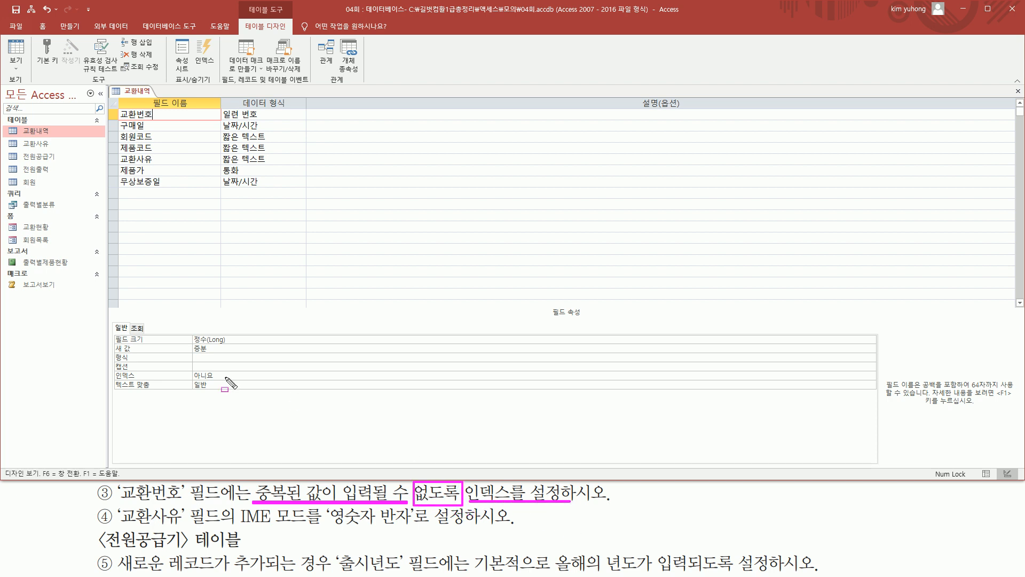
pyautogui.moveTo(119, 107); pyautogui.dragTo(161, 121)
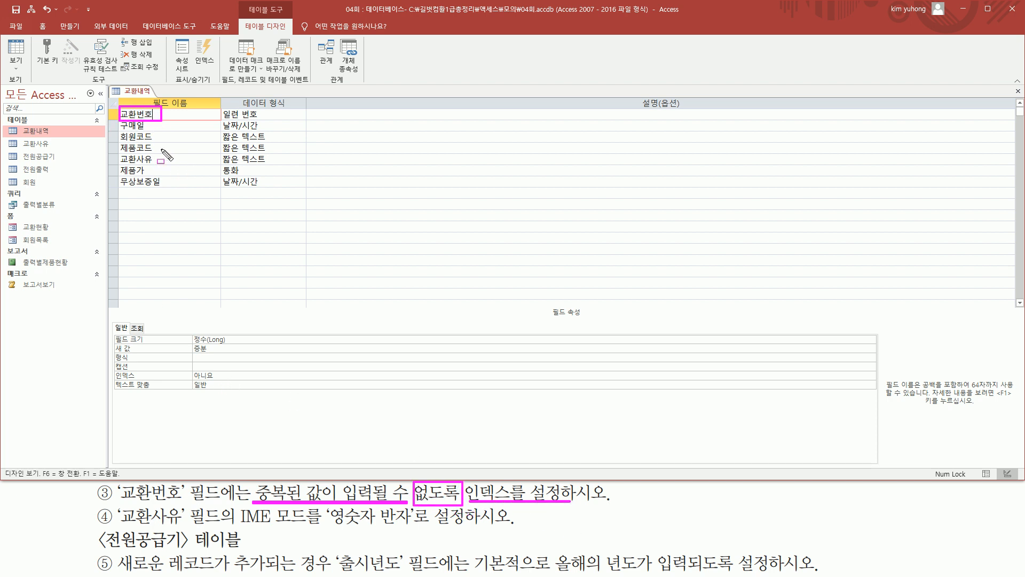
pyautogui.moveTo(111, 367)
pyautogui.mouseDown()
pyautogui.moveTo(118, 380)
pyautogui.moveTo(246, 381)
pyautogui.mouseUp()
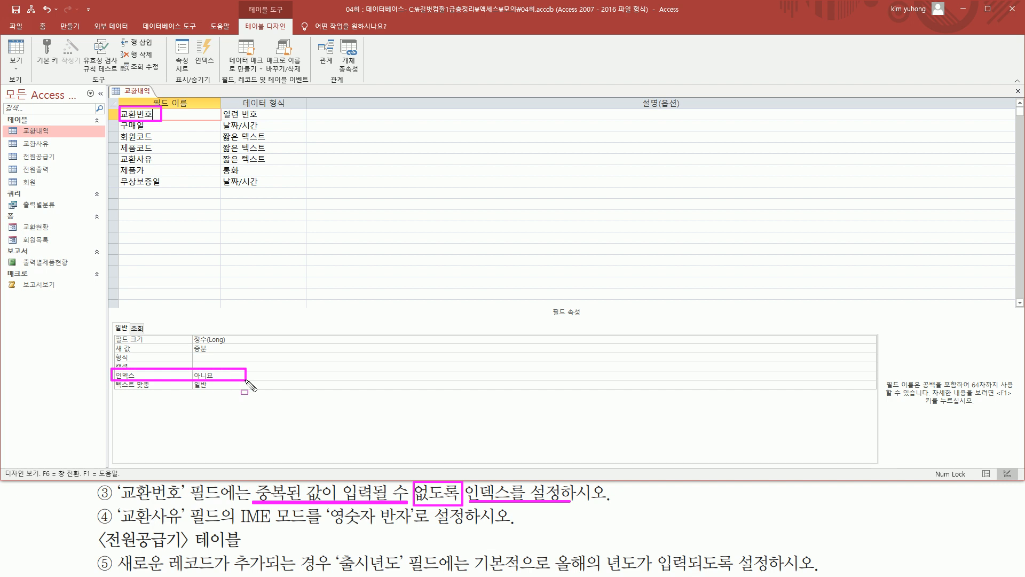
pyautogui.click(305, 375)
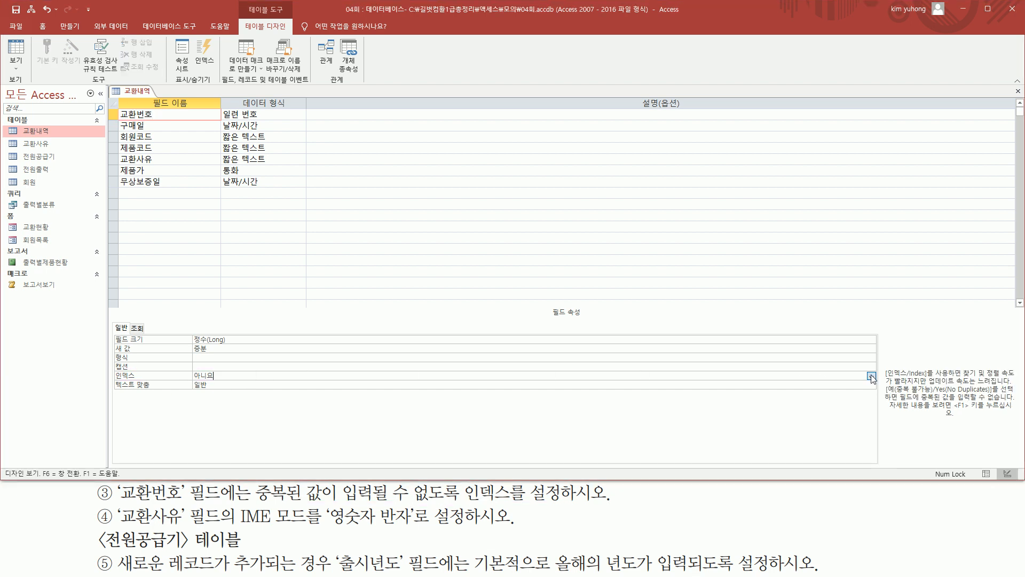
pyautogui.click(870, 376)
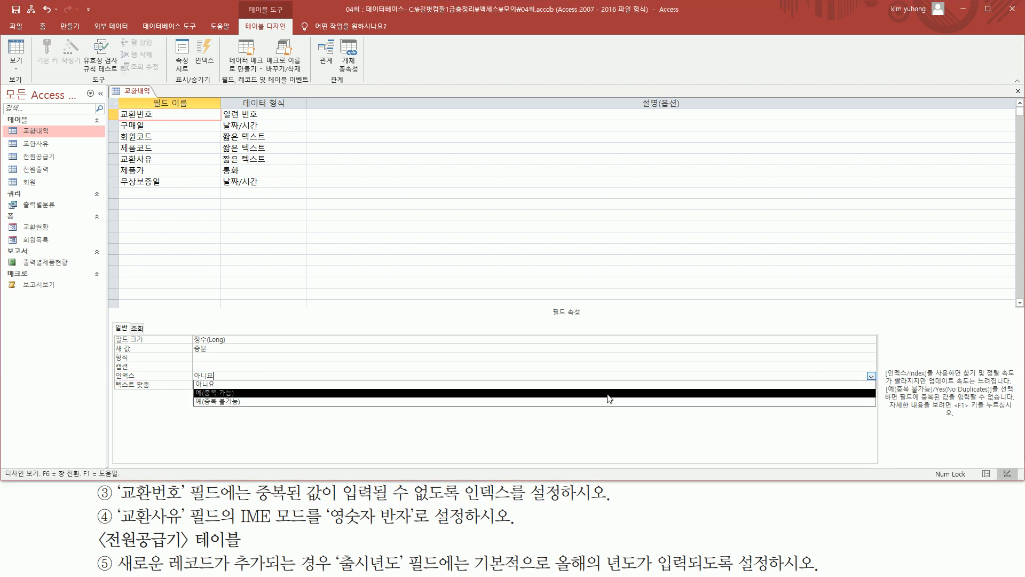
pyautogui.click(240, 401)
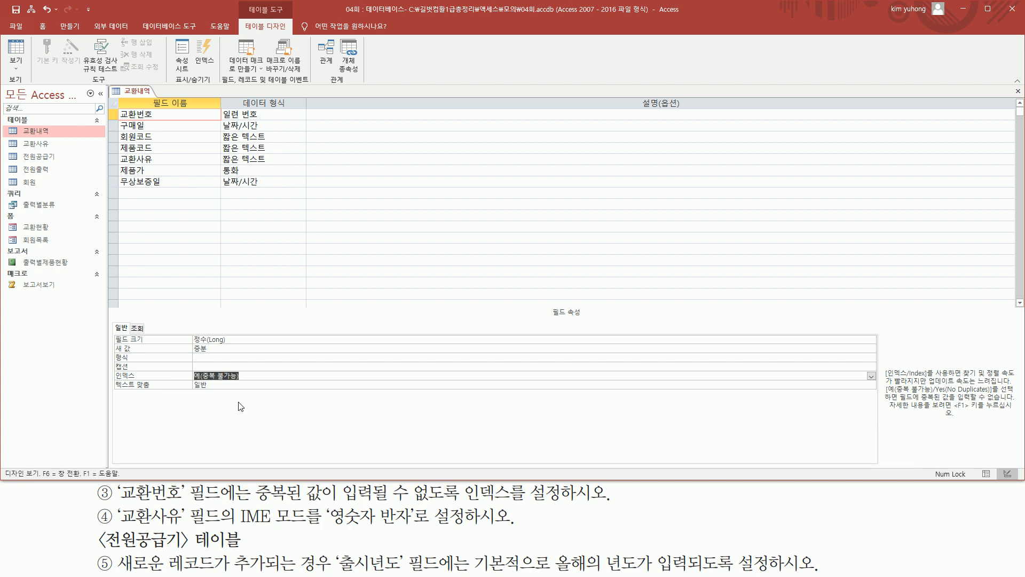
# Set the IME mode (IME 모드) of the 교환사유 field to 영숫자 반자
pyautogui.moveTo(118, 505)
pyautogui.mouseDown()
pyautogui.moveTo(214, 528)
pyautogui.moveTo(408, 526)
pyautogui.mouseUp()
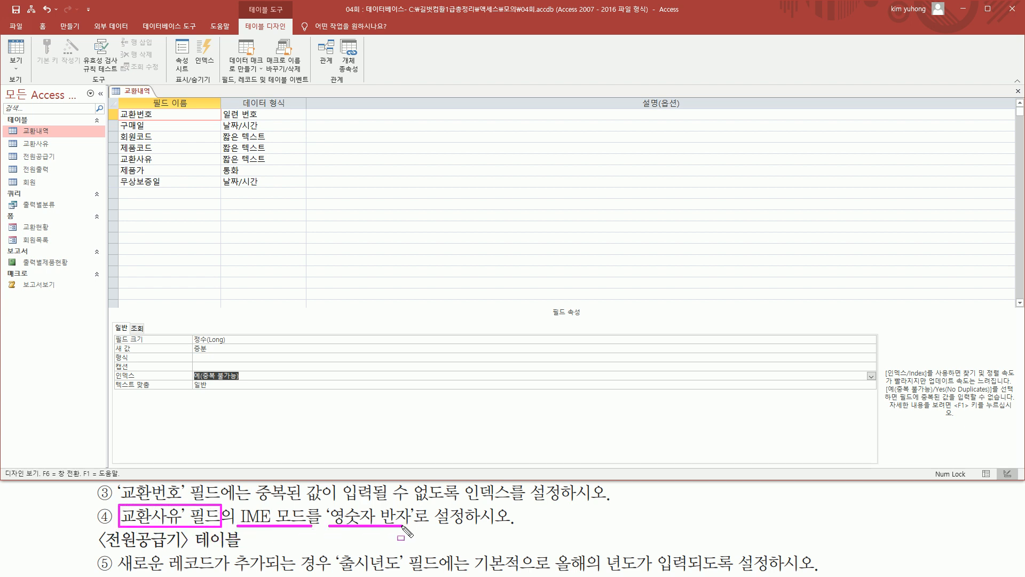
pyautogui.press('Escape')
pyautogui.click(181, 159)
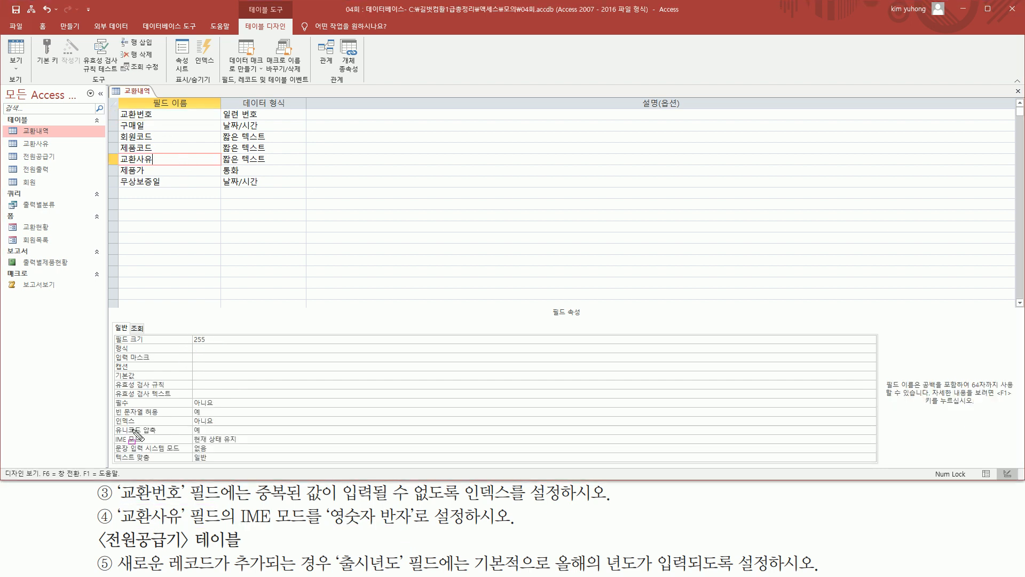
pyautogui.moveTo(107, 433)
pyautogui.mouseDown()
pyautogui.moveTo(142, 445)
pyautogui.moveTo(276, 445)
pyautogui.mouseUp()
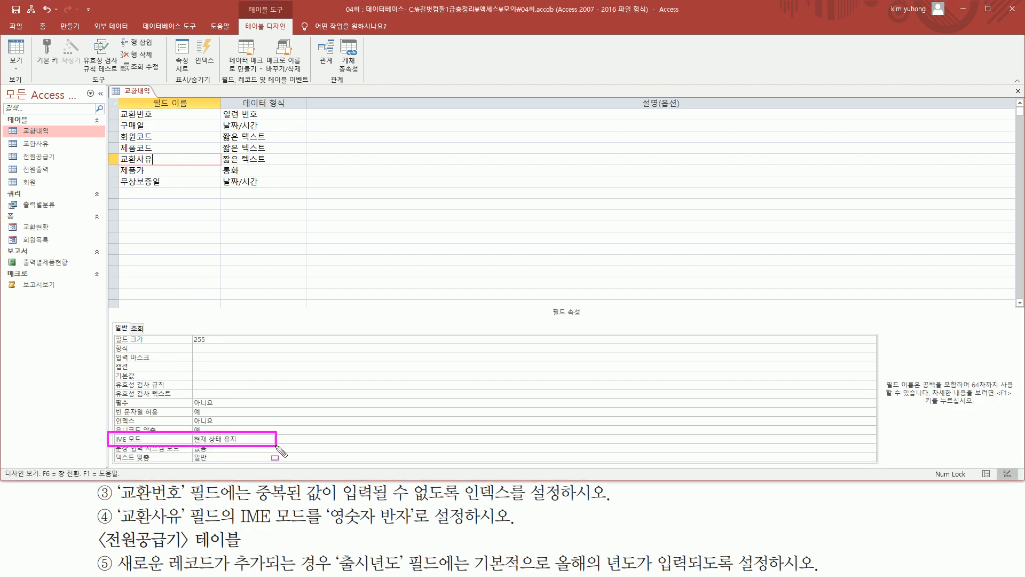
pyautogui.press('Escape')
pyautogui.click(337, 438)
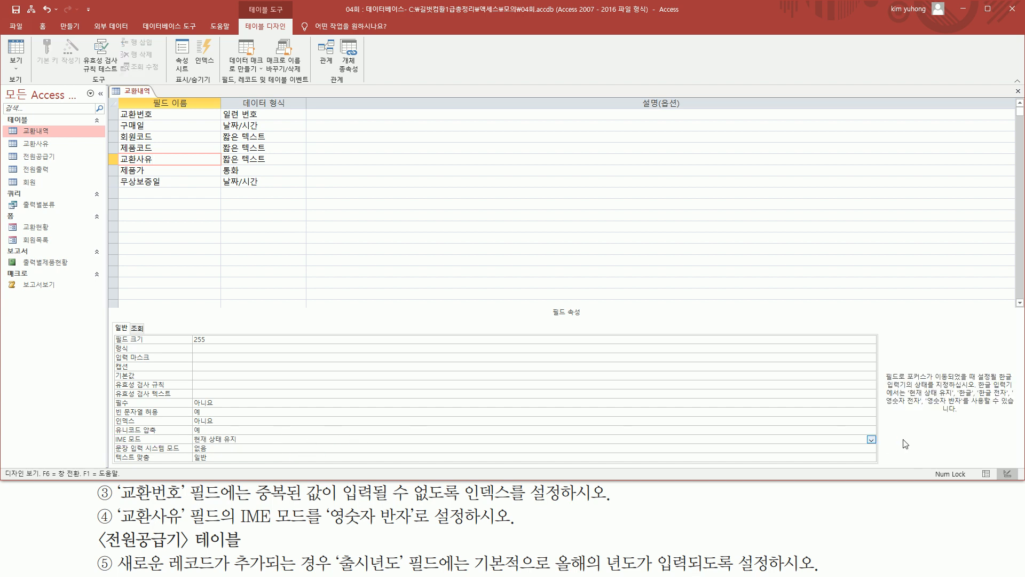
pyautogui.click(874, 442)
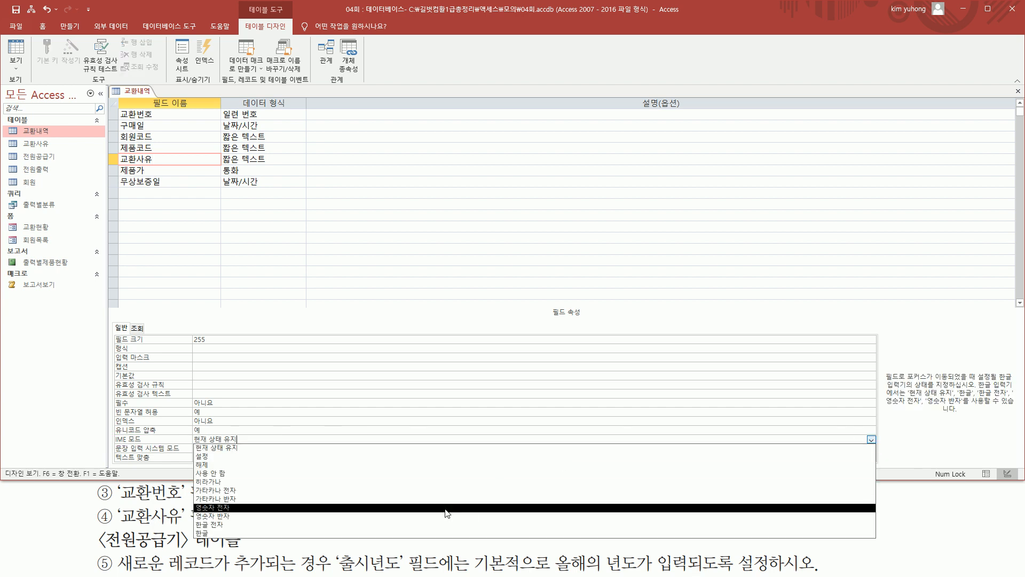
pyautogui.click(434, 516)
pyautogui.click(248, 441)
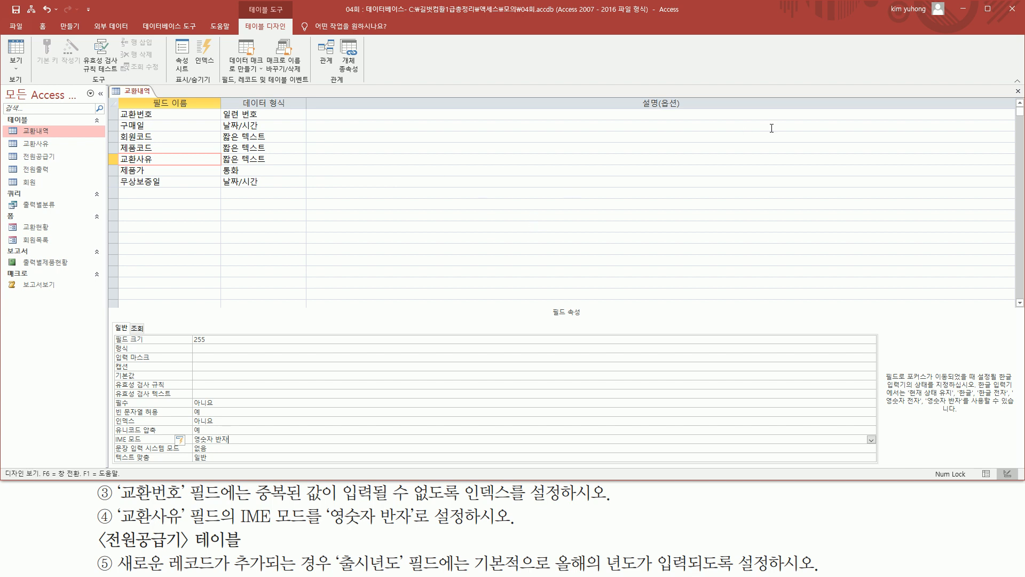
# Close the 교환내역 table, saving its design changes and agreeing to test the existing data against the new rules
pyautogui.click(1019, 91)
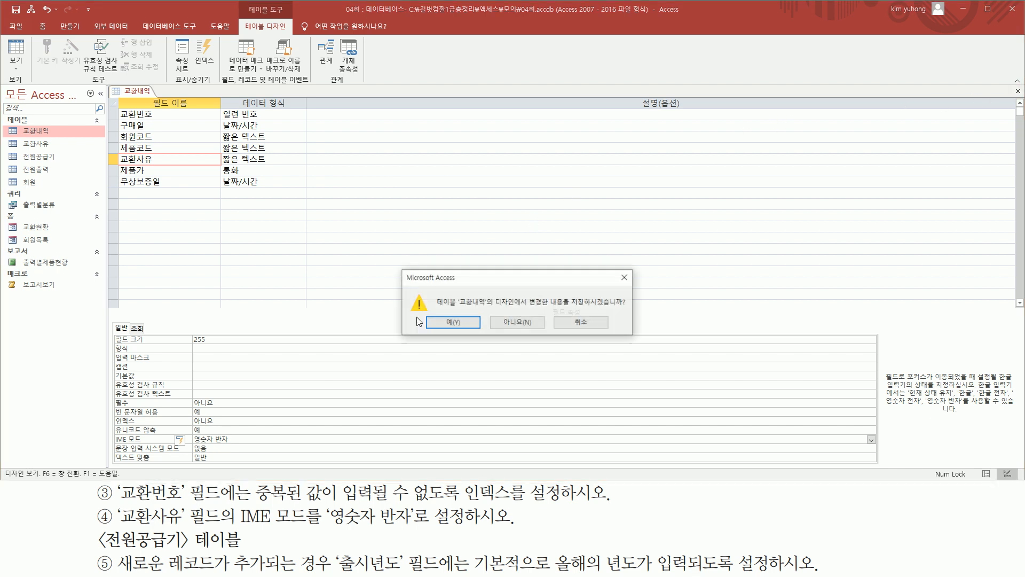
pyautogui.click(449, 325)
pyautogui.hotkey('ctrl', '2')
pyautogui.moveTo(410, 300); pyautogui.dragTo(494, 300)
pyautogui.moveTo(585, 320); pyautogui.dragTo(660, 315)
pyautogui.press('Escape')
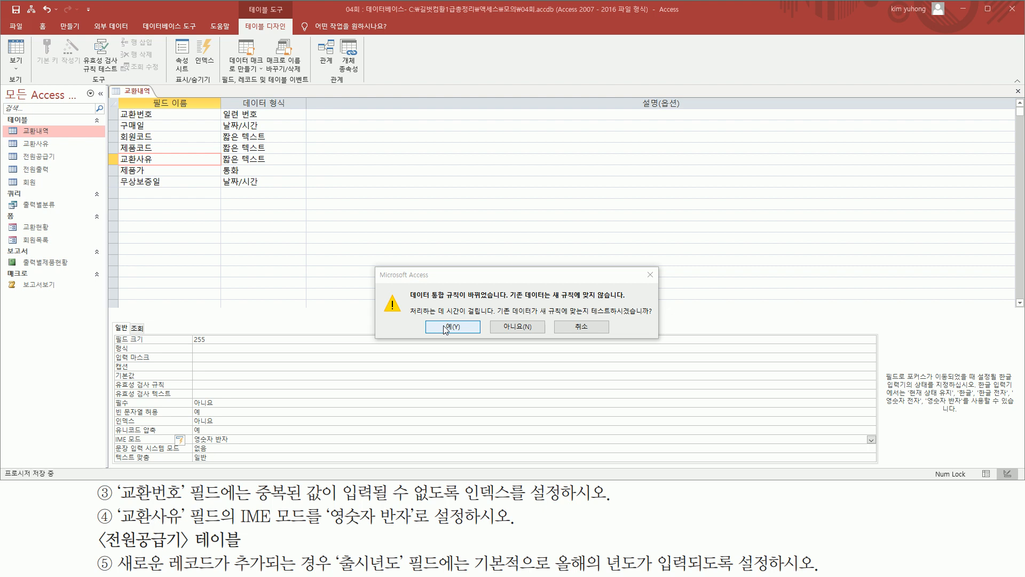
pyautogui.click(447, 326)
pyautogui.hotkey('ctrl', '2')
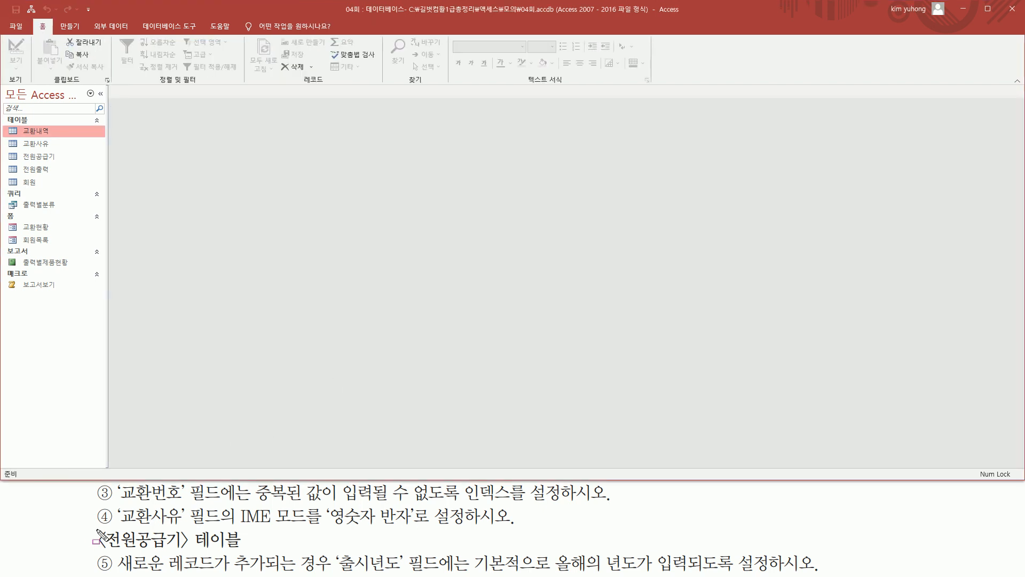
# Open the 전원공급기 table in Design view
pyautogui.moveTo(93, 527); pyautogui.dragTo(245, 550)
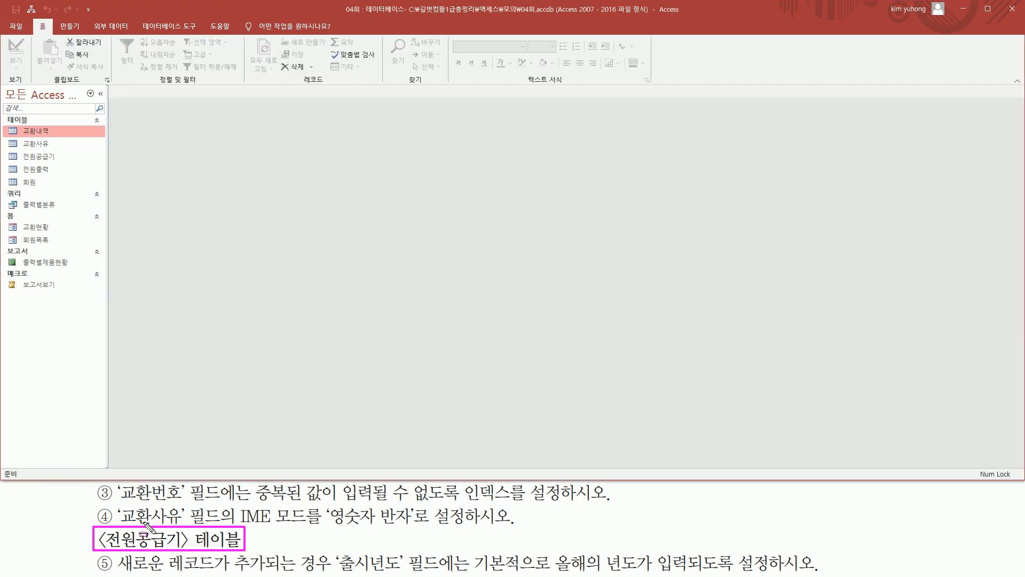
pyautogui.press('Escape')
pyautogui.click(47, 158)
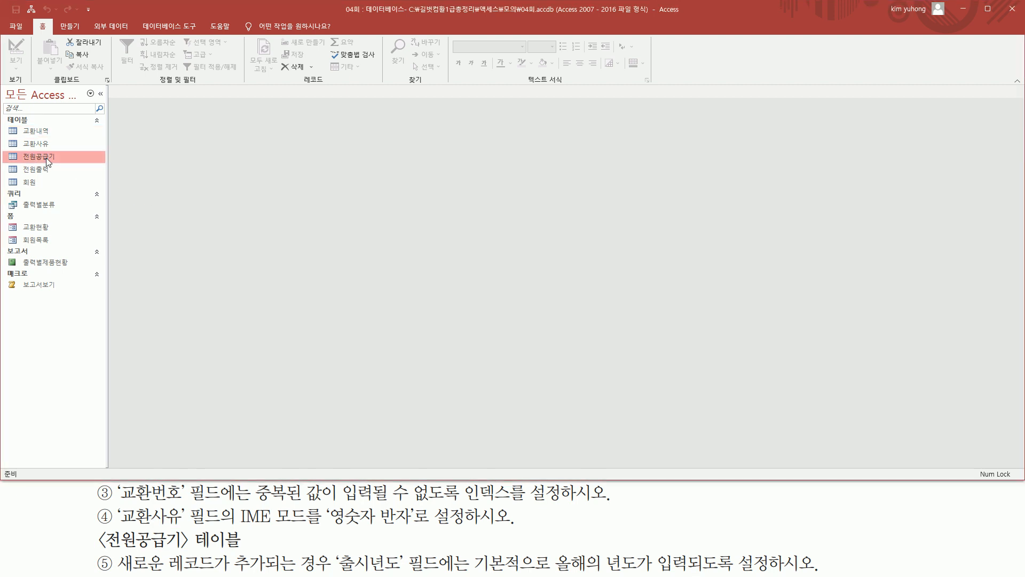
pyautogui.rightClick(48, 157)
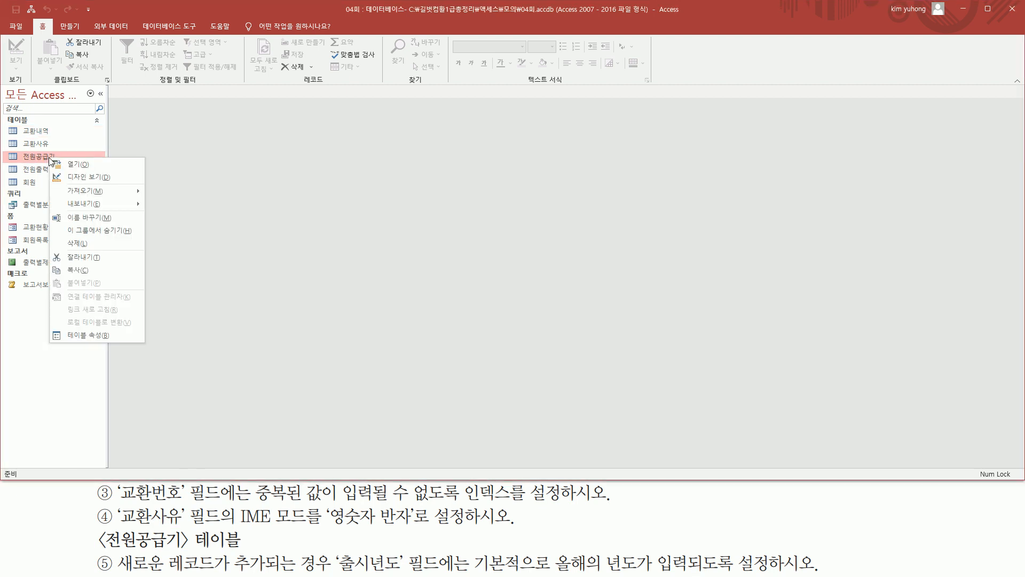
pyautogui.click(87, 176)
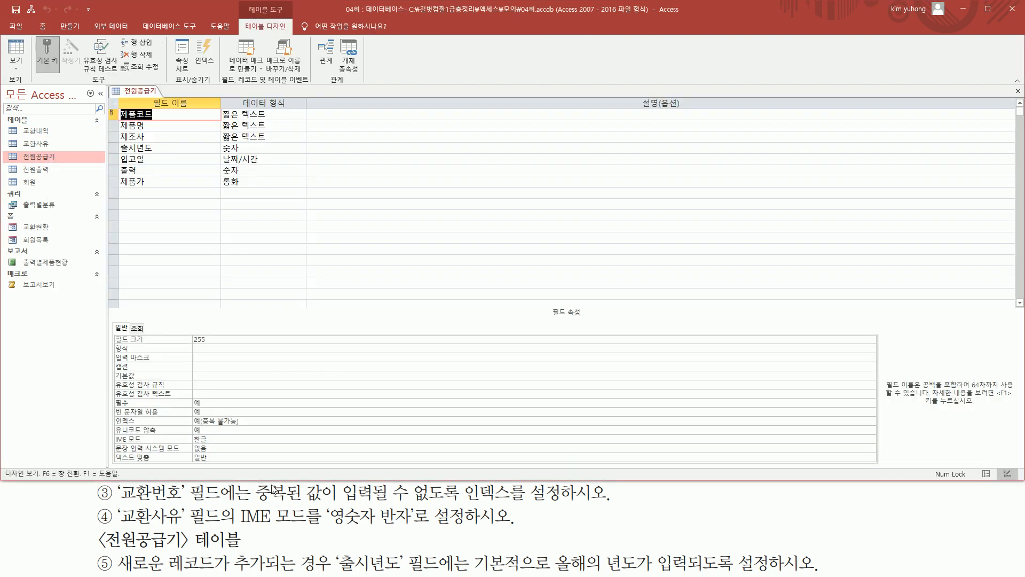
# Set the default value (기본값) of the 출시년도 field to Year(Date())
pyautogui.moveTo(112, 573); pyautogui.dragTo(814, 573)
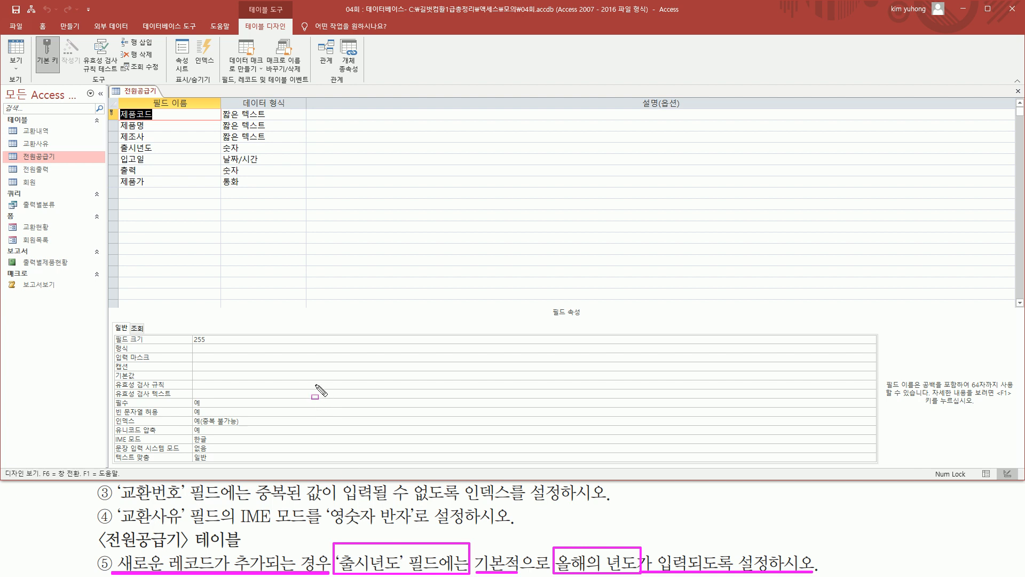
pyautogui.press('Escape')
pyautogui.click(169, 149)
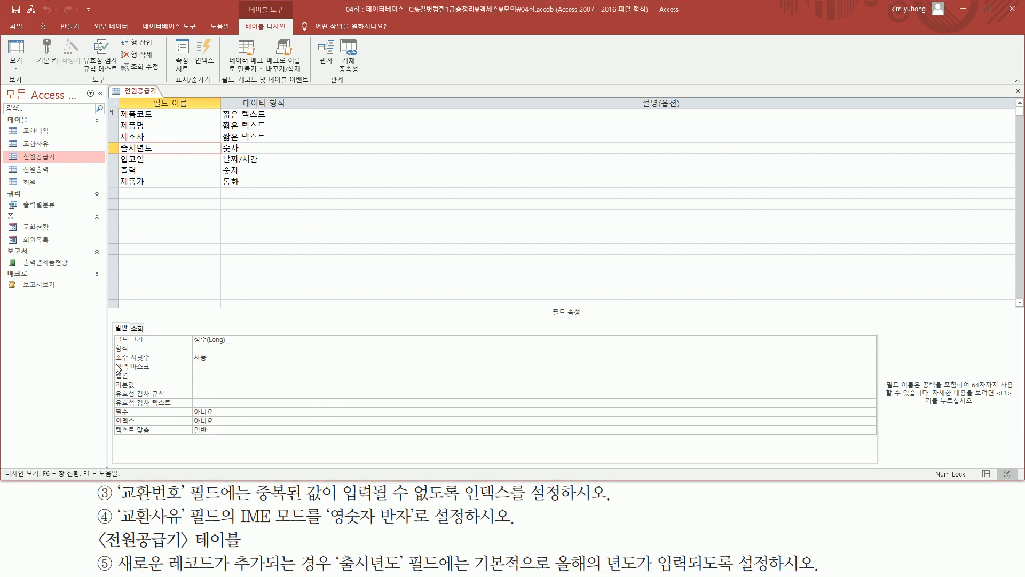
pyautogui.moveTo(111, 376)
pyautogui.mouseDown()
pyautogui.moveTo(176, 392)
pyautogui.moveTo(261, 392)
pyautogui.mouseUp()
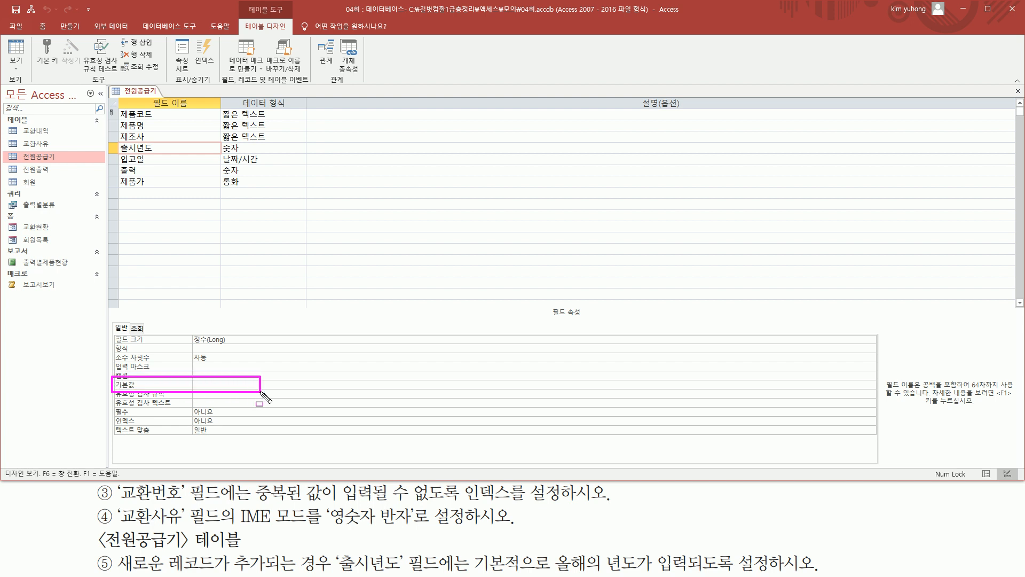
pyautogui.press('Escape')
pyautogui.click(229, 385)
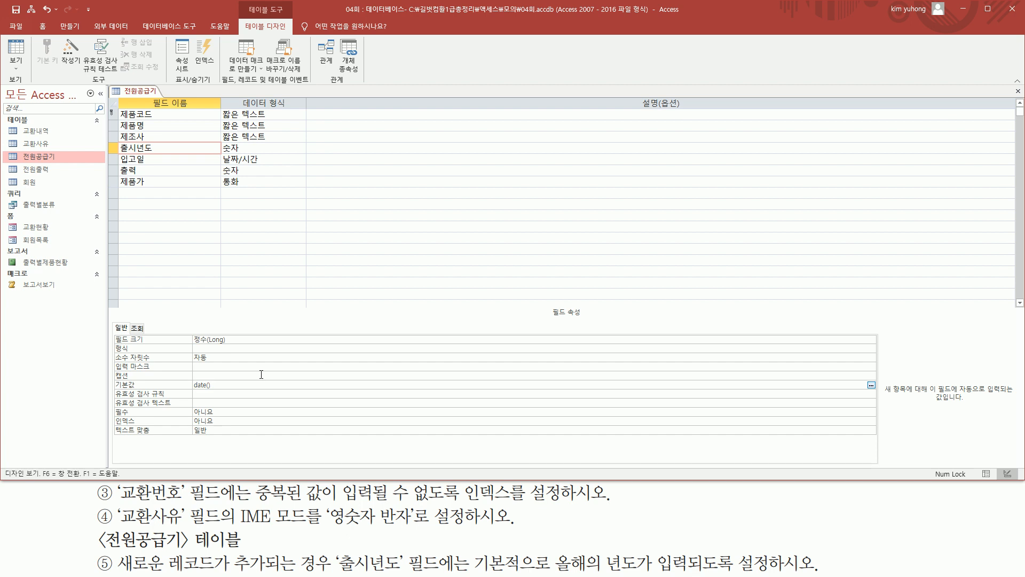
pyautogui.write('year(')
pyautogui.press('Return')
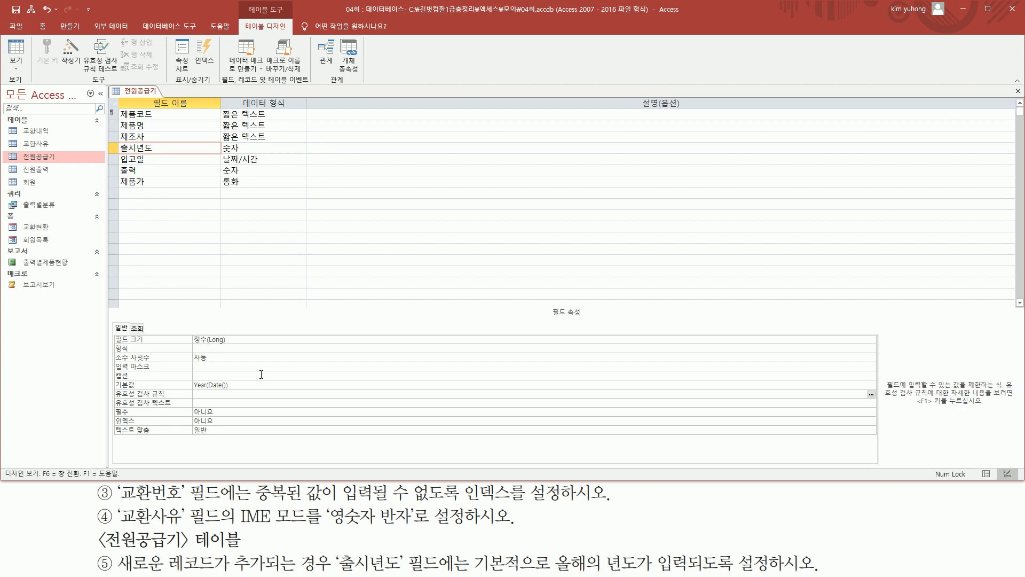
# Save the 전원공급기 table, check the new record's 출시년도 default in Datasheet view, and close the table
pyautogui.click(16, 52)
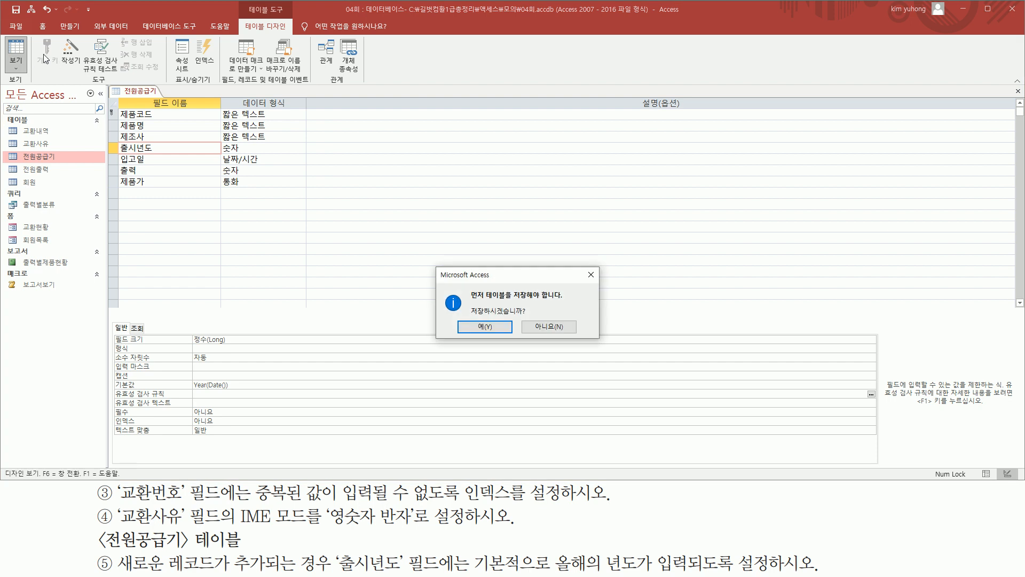
pyautogui.click(485, 326)
pyautogui.scroll(-5, 465, 300)
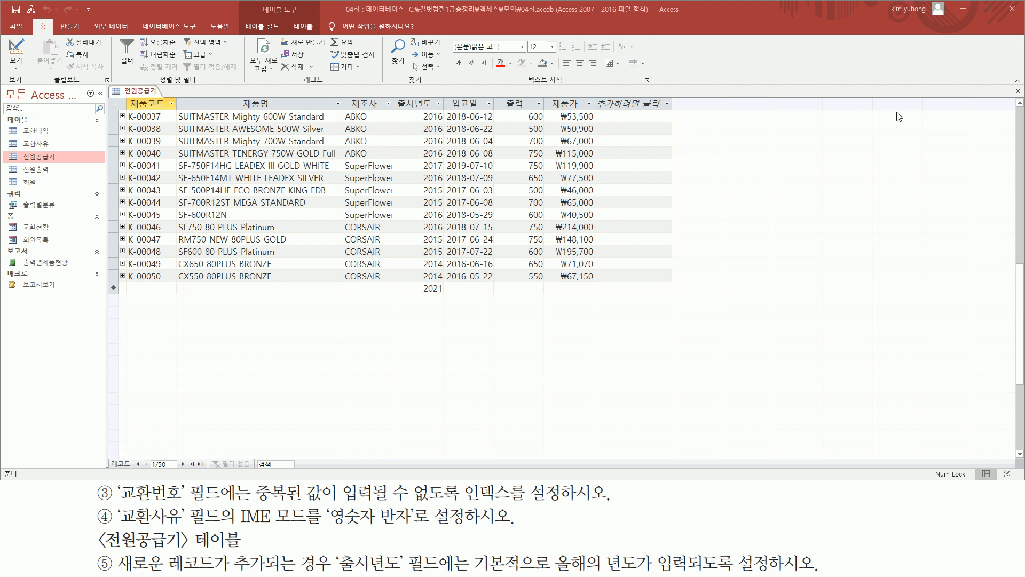
pyautogui.click(1017, 91)
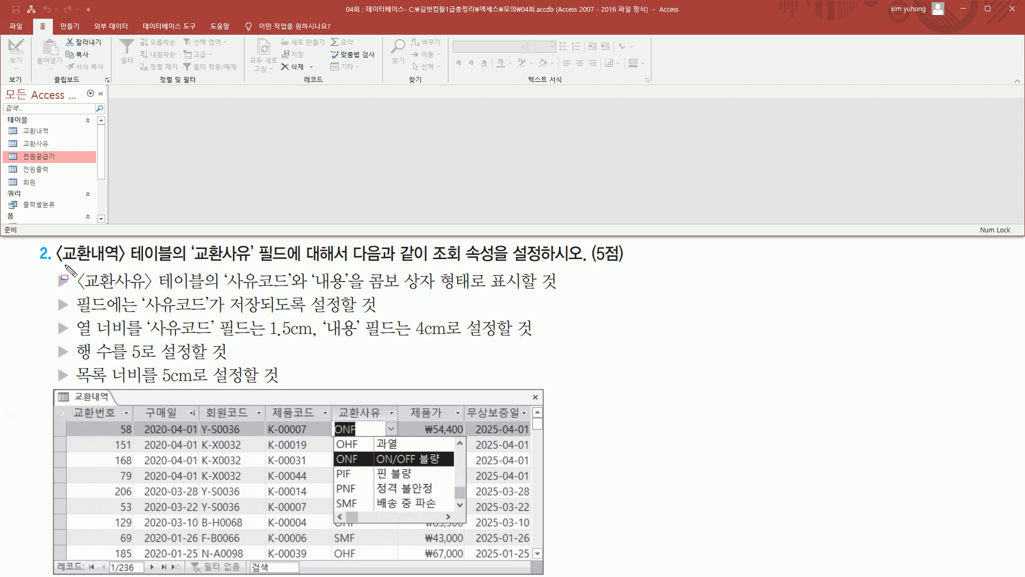
# Review the lookup requirements for the 교환사유 field and open the 교환내역 table in Datasheet view
pyautogui.moveTo(54, 264)
pyautogui.mouseDown()
pyautogui.moveTo(173, 260)
pyautogui.moveTo(173, 241)
pyautogui.moveTo(292, 263)
pyautogui.mouseUp()
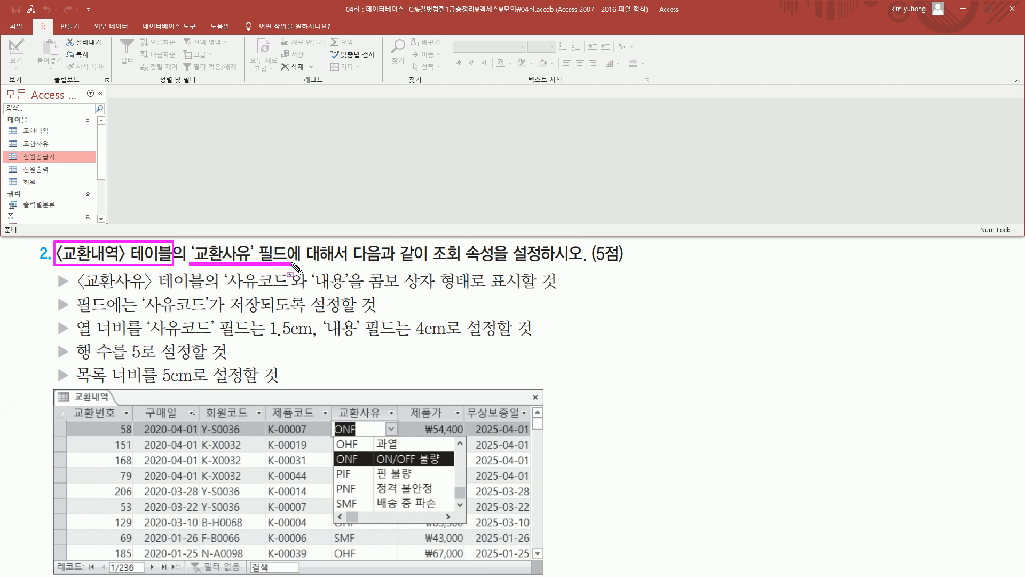
pyautogui.moveTo(427, 262)
pyautogui.mouseDown()
pyautogui.moveTo(486, 262)
pyautogui.moveTo(497, 244)
pyautogui.mouseUp()
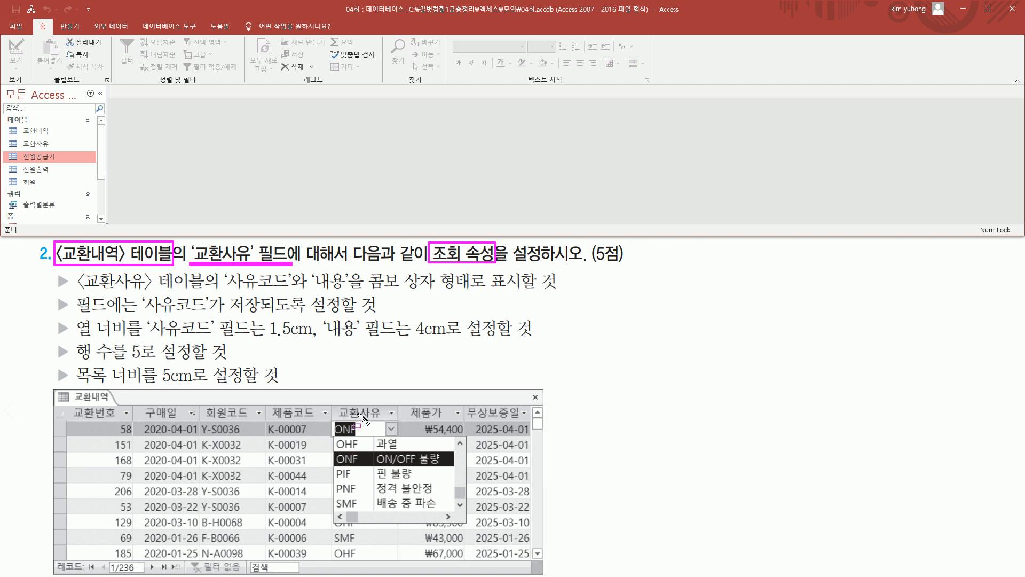
pyautogui.moveTo(332, 402); pyautogui.dragTo(397, 420)
pyautogui.moveTo(331, 420); pyautogui.dragTo(399, 433)
pyautogui.moveTo(331, 437)
pyautogui.mouseDown()
pyautogui.moveTo(373, 486)
pyautogui.moveTo(466, 521)
pyautogui.mouseUp()
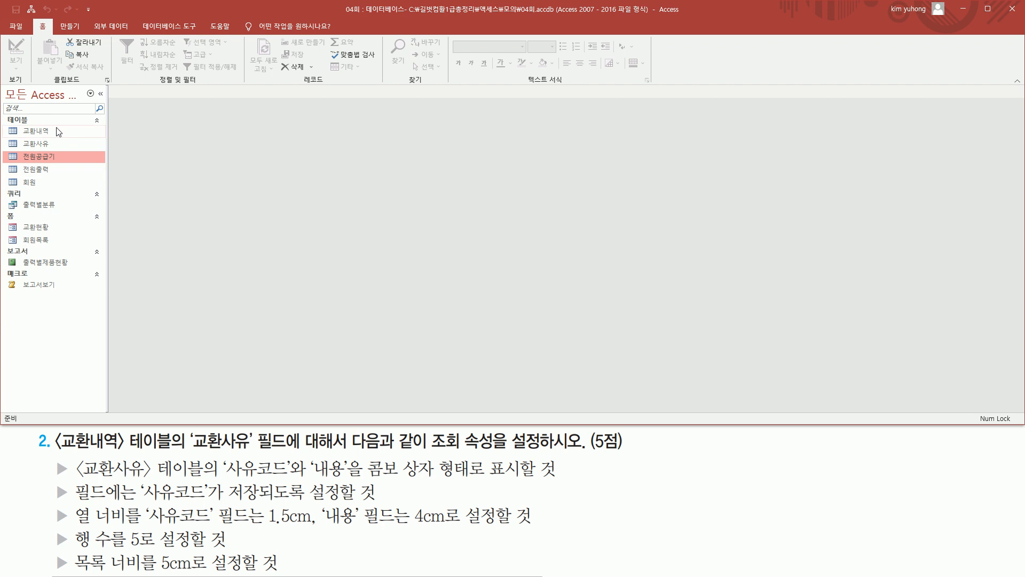
pyautogui.doubleClick(55, 129)
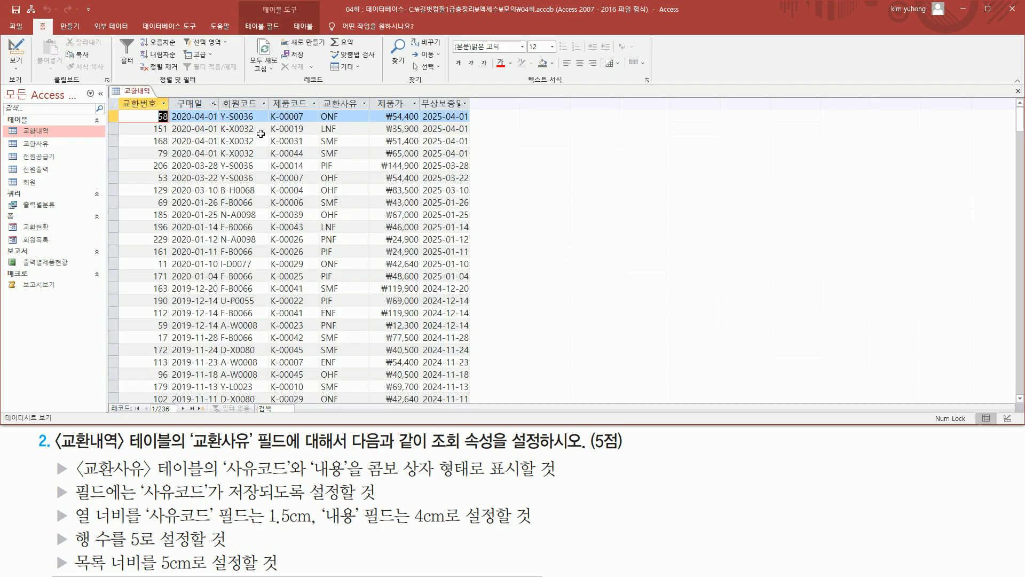
# Switch the 교환내역 table to Design view and display the lookup (조회) properties of the 교환사유 field
pyautogui.click(367, 118)
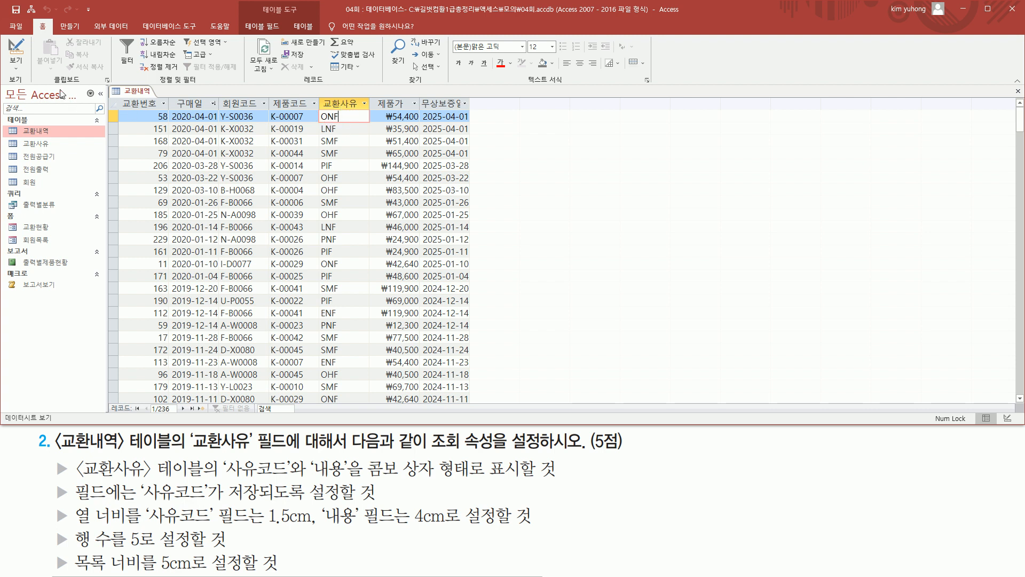
pyautogui.click(16, 48)
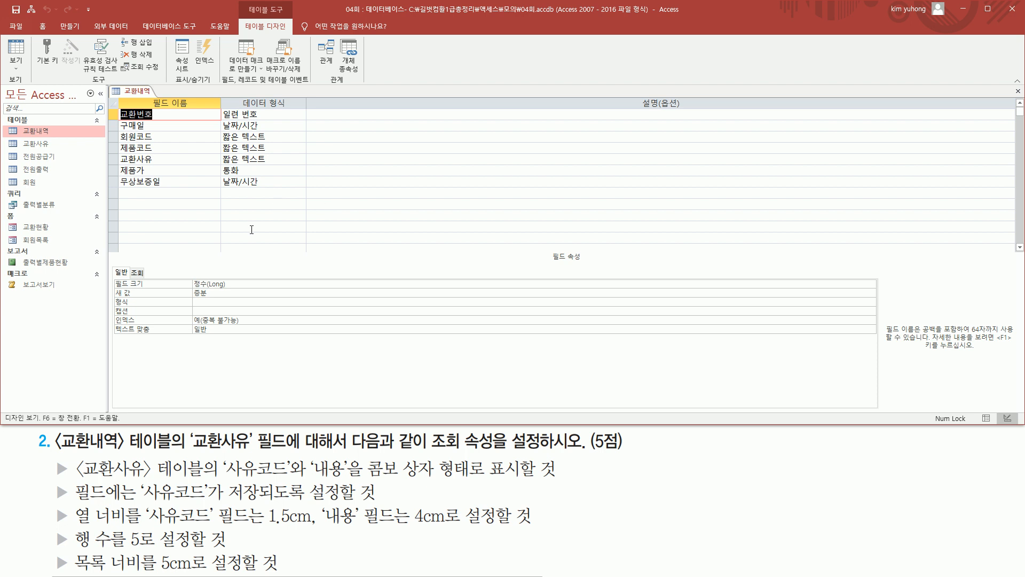
pyautogui.click(176, 159)
pyautogui.hotkey('ctrl', 'shift', 'd')
pyautogui.moveTo(534, 246); pyautogui.dragTo(597, 264)
pyautogui.moveTo(129, 263); pyautogui.dragTo(147, 278)
pyautogui.press('Escape')
pyautogui.click(140, 272)
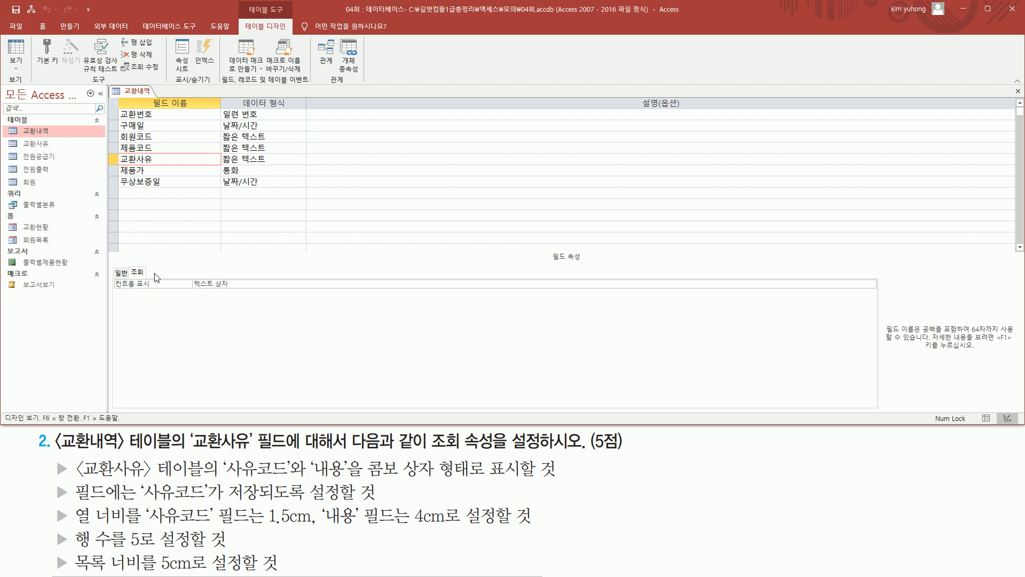
# Set the display control (컨트롤 표시) of the 교환사유 field to 콤보 상자
pyautogui.click(253, 283)
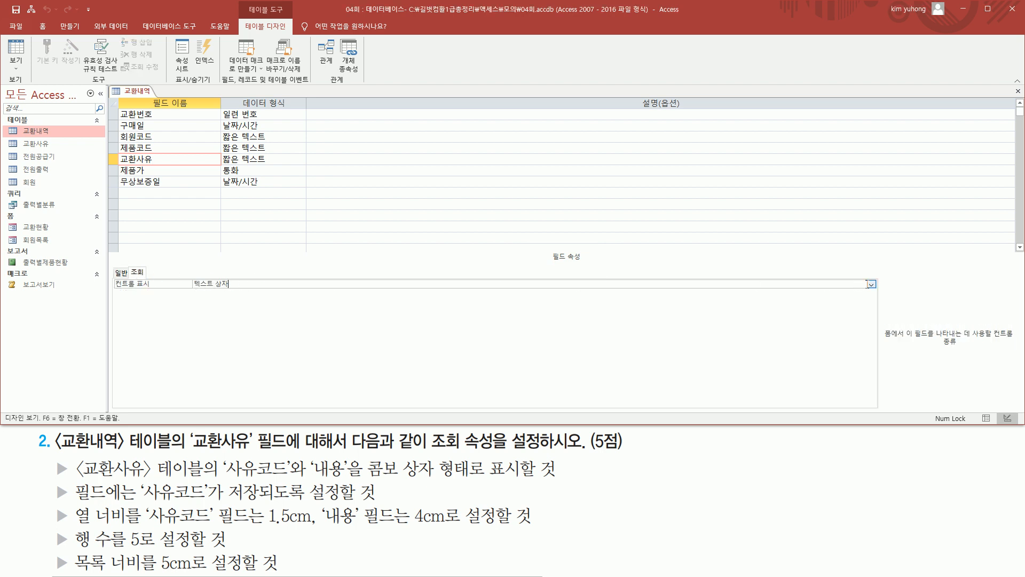
pyautogui.click(872, 286)
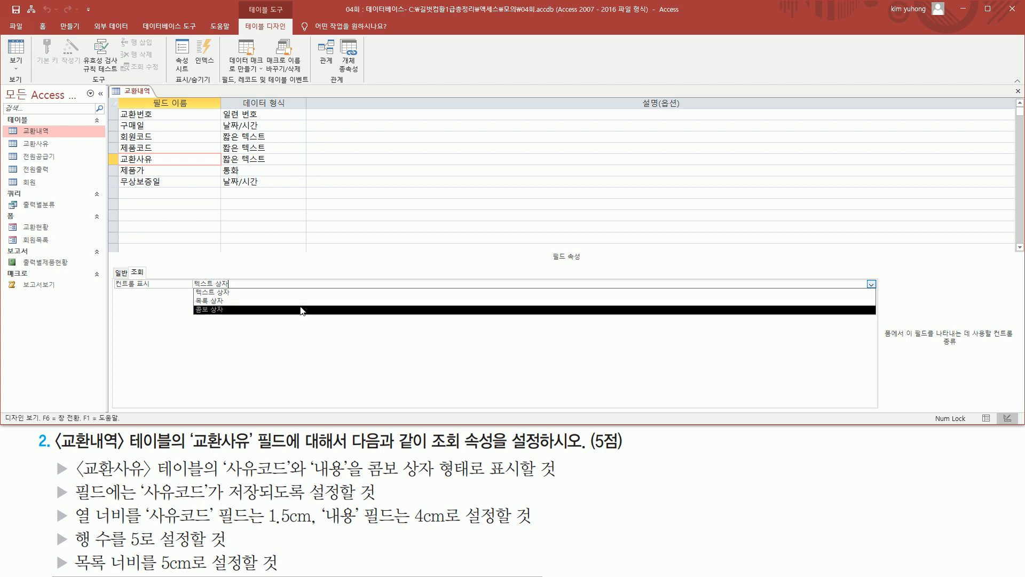
pyautogui.click(263, 309)
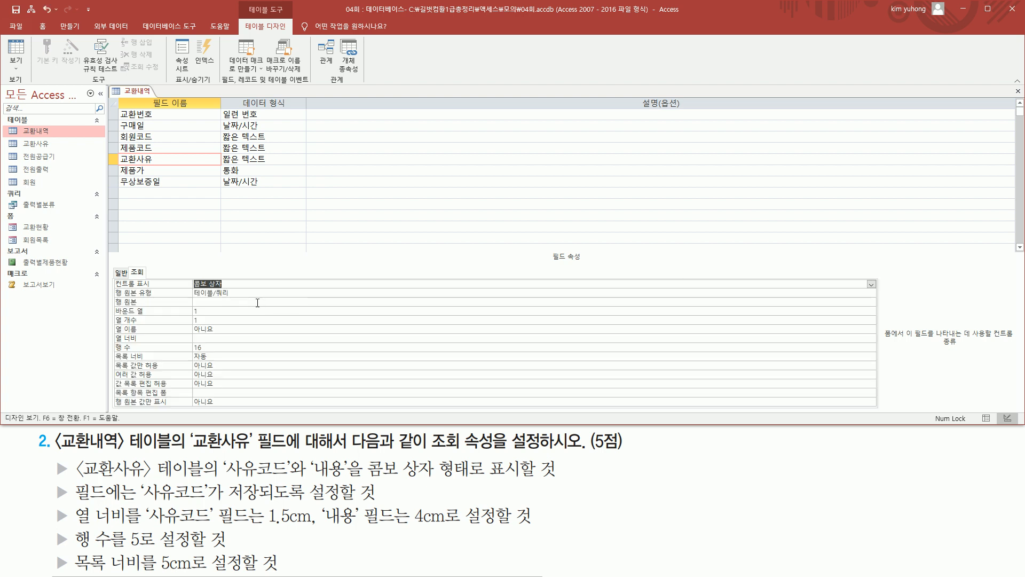
pyautogui.hotkey('ctrl', '2')
pyautogui.moveTo(111, 288)
pyautogui.mouseDown()
pyautogui.moveTo(291, 390)
pyautogui.moveTo(297, 415)
pyautogui.mouseUp()
pyautogui.press('Escape')
pyautogui.hotkey('ctrl', '2')
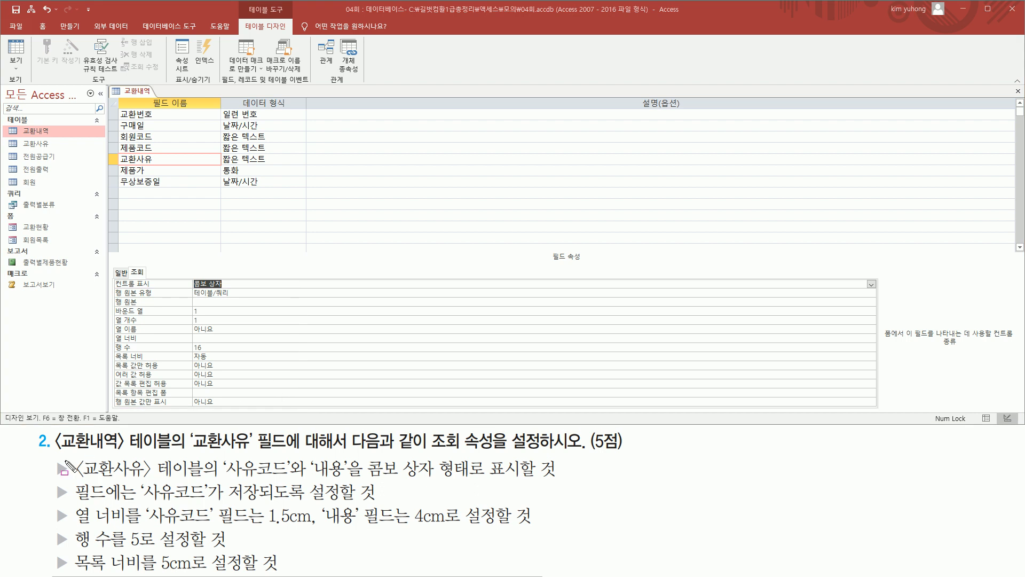
pyautogui.moveTo(75, 479); pyautogui.dragTo(556, 478)
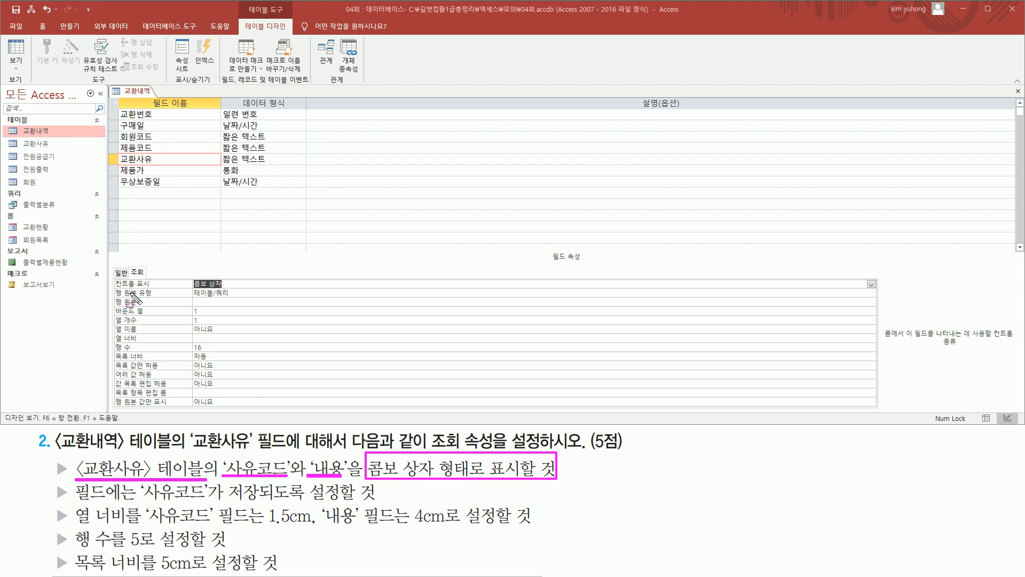
# Open the query builder for the 교환사유 field's row source (행 원본) and add the 교환사유 table
pyautogui.click(255, 302)
pyautogui.moveTo(112, 296)
pyautogui.mouseDown()
pyautogui.moveTo(135, 312)
pyautogui.moveTo(882, 309)
pyautogui.mouseUp()
pyautogui.press('Escape')
pyautogui.click(871, 303)
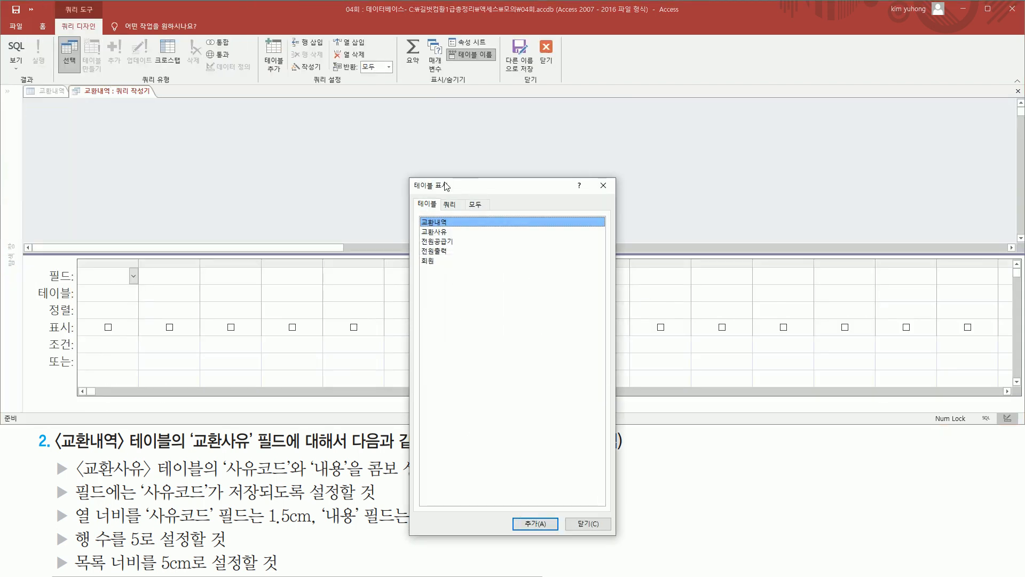
pyautogui.moveTo(416, 225); pyautogui.dragTo(455, 241)
pyautogui.press('Escape')
pyautogui.click(444, 233)
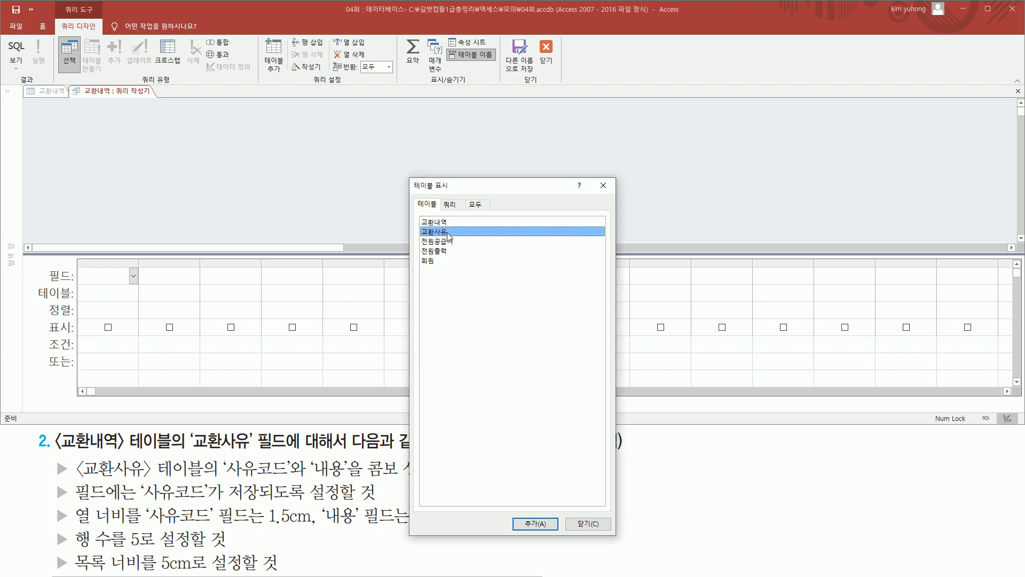
pyautogui.doubleClick(447, 232)
pyautogui.moveTo(44, 104)
pyautogui.mouseDown()
pyautogui.moveTo(91, 165)
pyautogui.moveTo(131, 182)
pyautogui.mouseUp()
pyautogui.moveTo(594, 172); pyautogui.dragTo(617, 197)
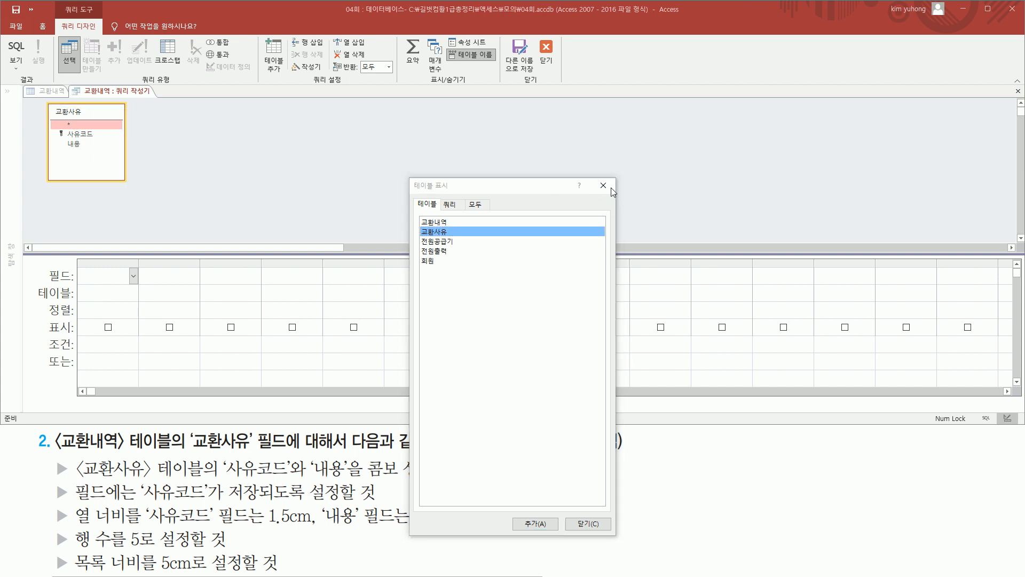
pyautogui.press('Escape')
pyautogui.click(604, 186)
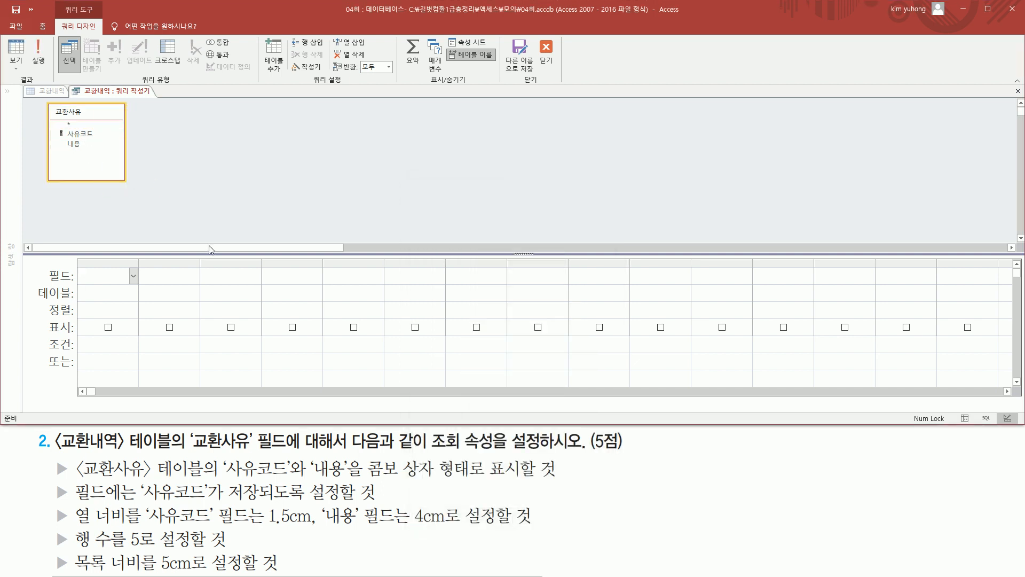
# Add the 사유코드 and 내용 fields of the 교환사유 table to the query grid, in that order
pyautogui.moveTo(228, 456)
pyautogui.mouseDown()
pyautogui.moveTo(289, 482)
pyautogui.moveTo(350, 479)
pyautogui.mouseUp()
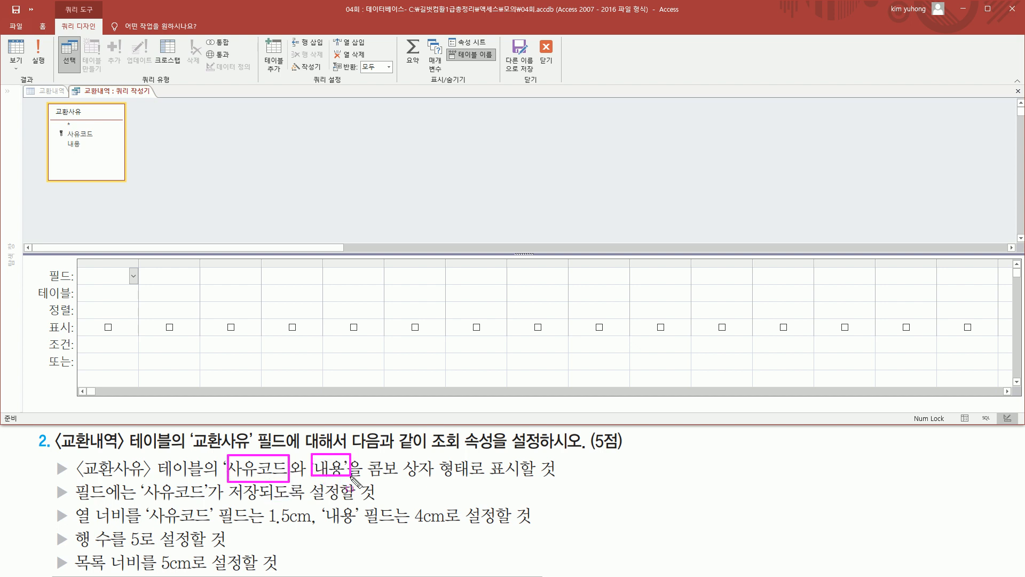
pyautogui.press('Escape')
pyautogui.click(91, 134)
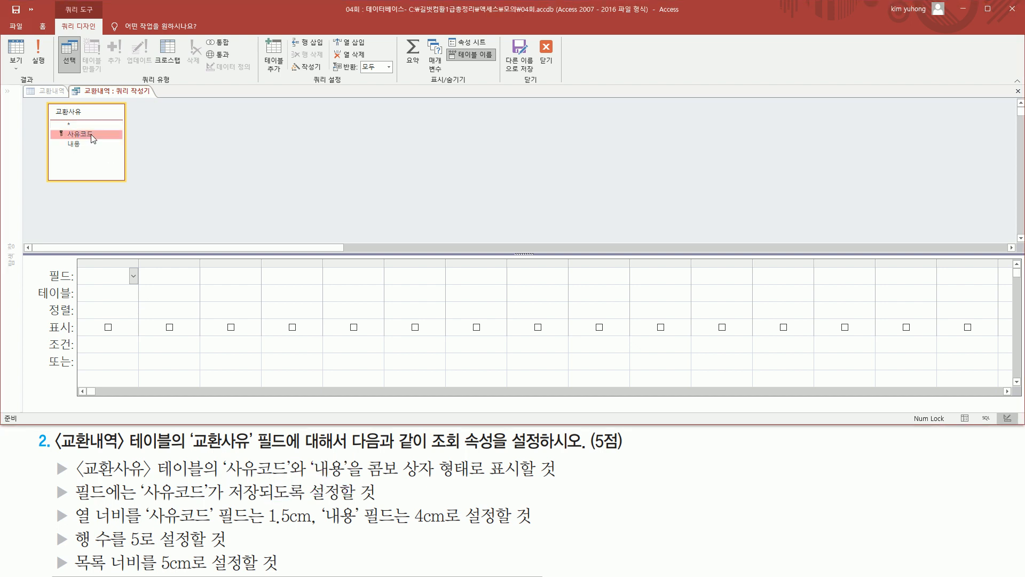
pyautogui.doubleClick(91, 133)
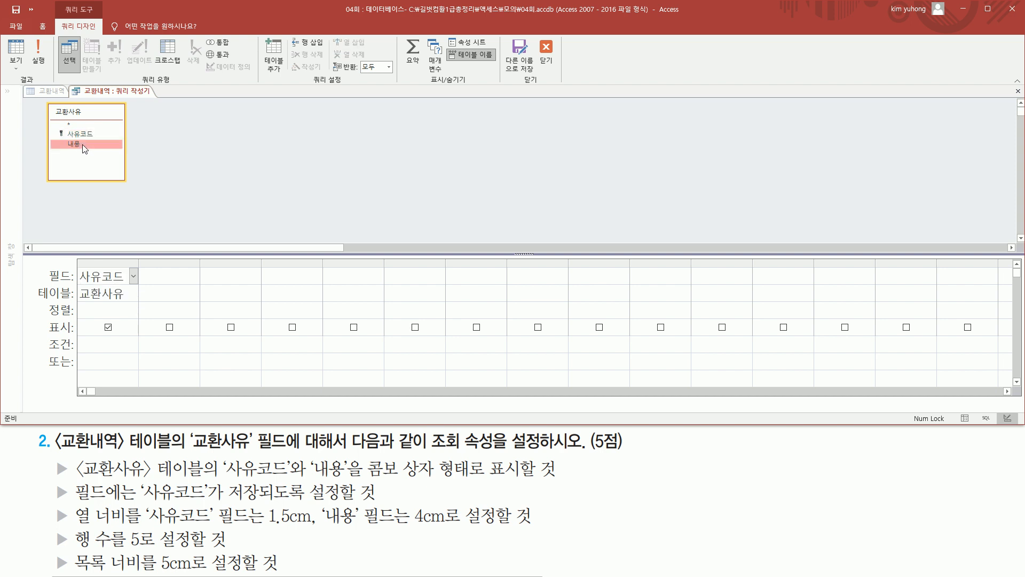
pyautogui.doubleClick(84, 144)
pyautogui.moveTo(73, 260); pyautogui.dragTo(202, 311)
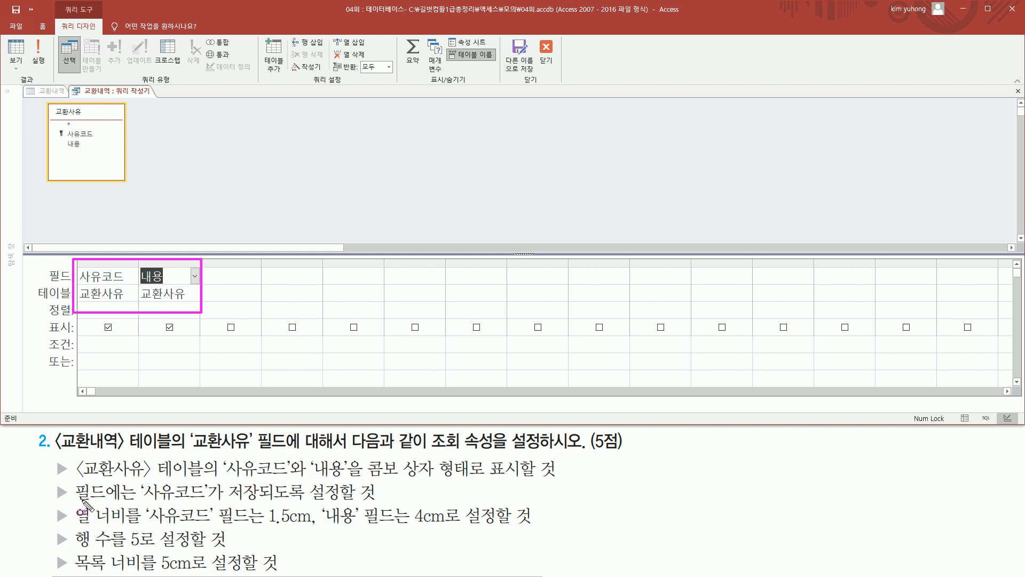
pyautogui.moveTo(140, 478)
pyautogui.mouseDown()
pyautogui.moveTo(208, 502)
pyautogui.moveTo(382, 500)
pyautogui.mouseUp()
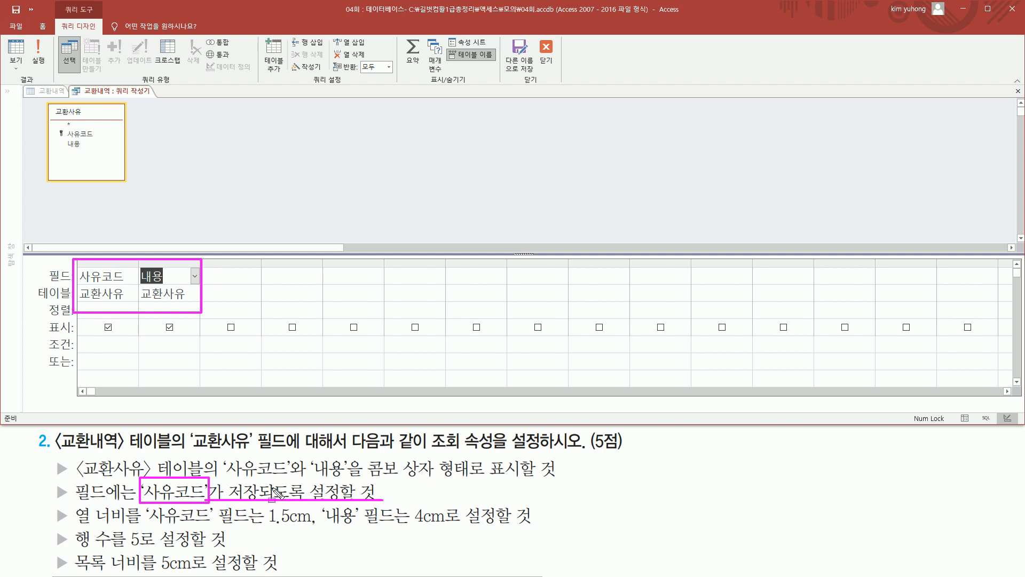
pyautogui.moveTo(106, 235); pyautogui.dragTo(107, 306)
# Close the query builder and save its SQL statement as the row source of the 교환사유 field
pyautogui.press('Escape')
pyautogui.click(545, 54)
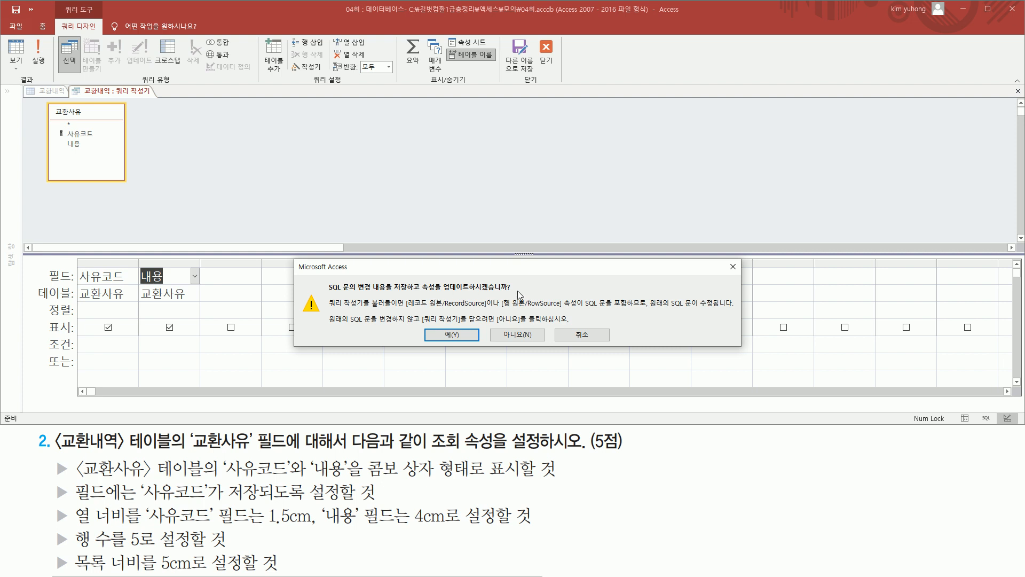
pyautogui.click(452, 335)
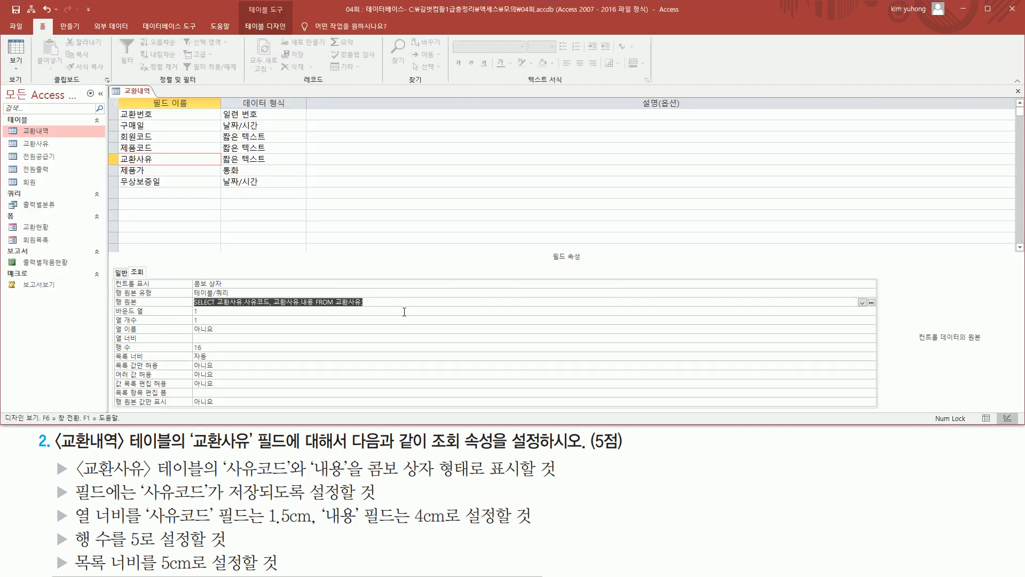
pyautogui.moveTo(191, 295); pyautogui.dragTo(369, 309)
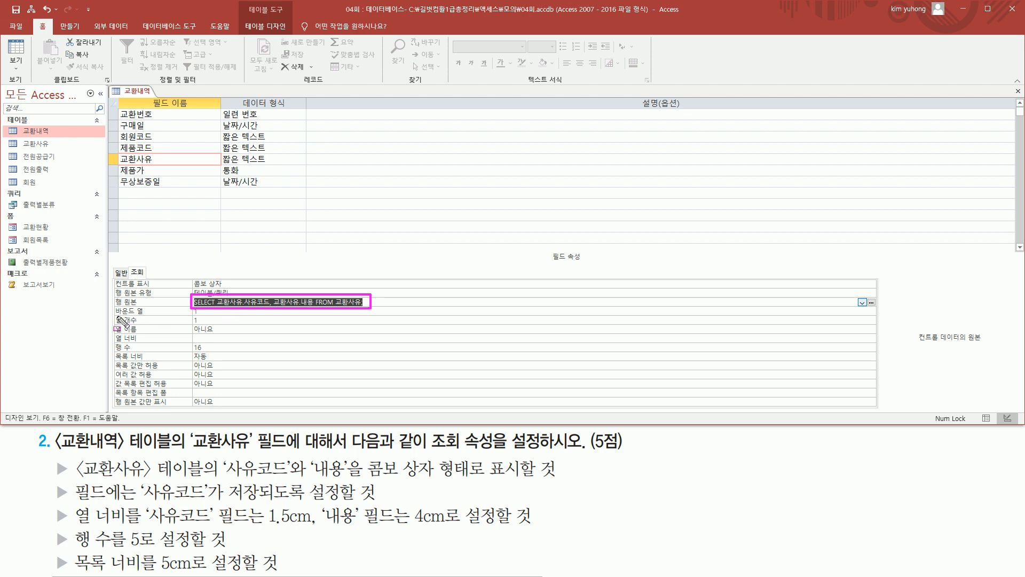
pyautogui.moveTo(111, 316)
pyautogui.mouseDown()
pyautogui.moveTo(224, 329)
pyautogui.moveTo(211, 306)
pyautogui.mouseUp()
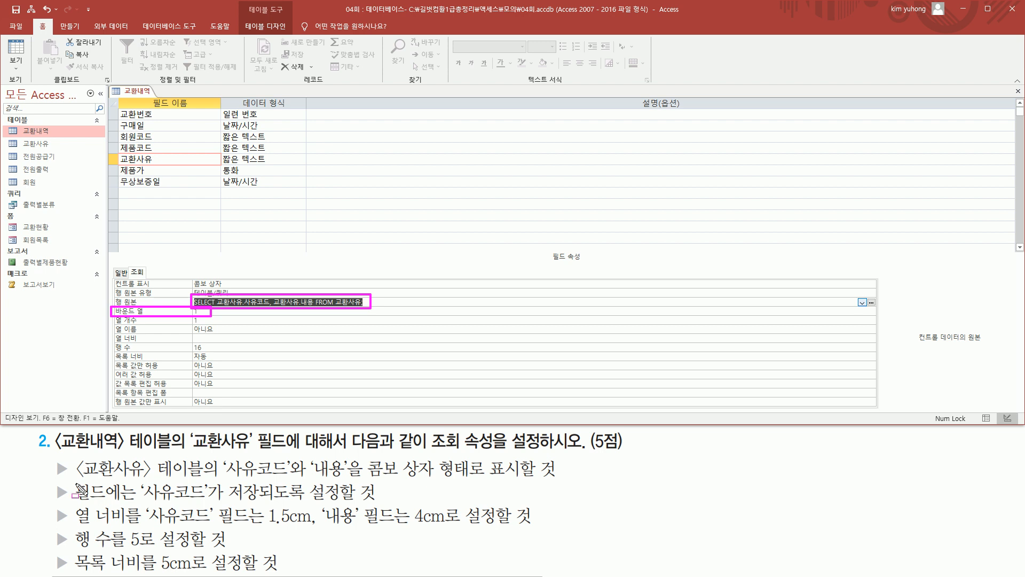
pyautogui.moveTo(56, 456)
pyautogui.mouseDown()
pyautogui.moveTo(72, 501)
pyautogui.moveTo(133, 525)
pyautogui.moveTo(497, 532)
pyautogui.mouseUp()
pyautogui.press('Escape')
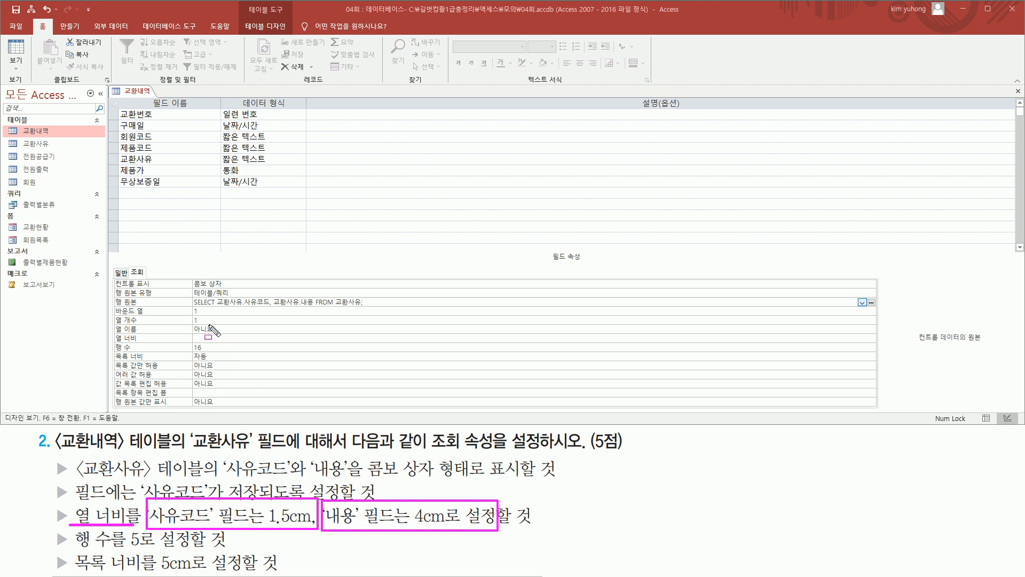
pyautogui.press('Escape')
# Set the column count (열 개수) to 2 and the column widths (열 너비) to 1.5;4
pyautogui.click(155, 319)
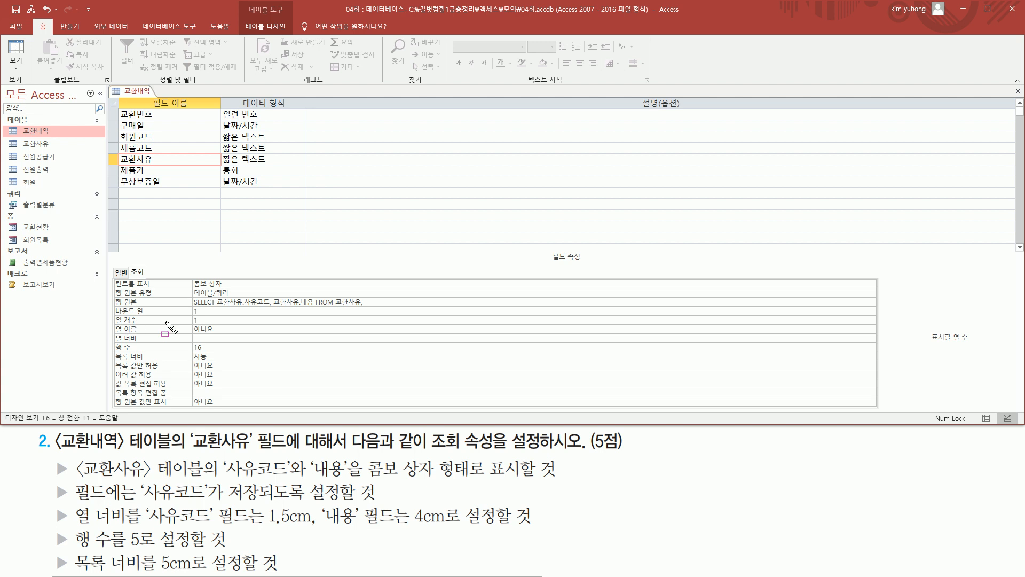
pyautogui.press('Escape')
pyautogui.click(203, 320)
pyautogui.write('2')
pyautogui.click(205, 339)
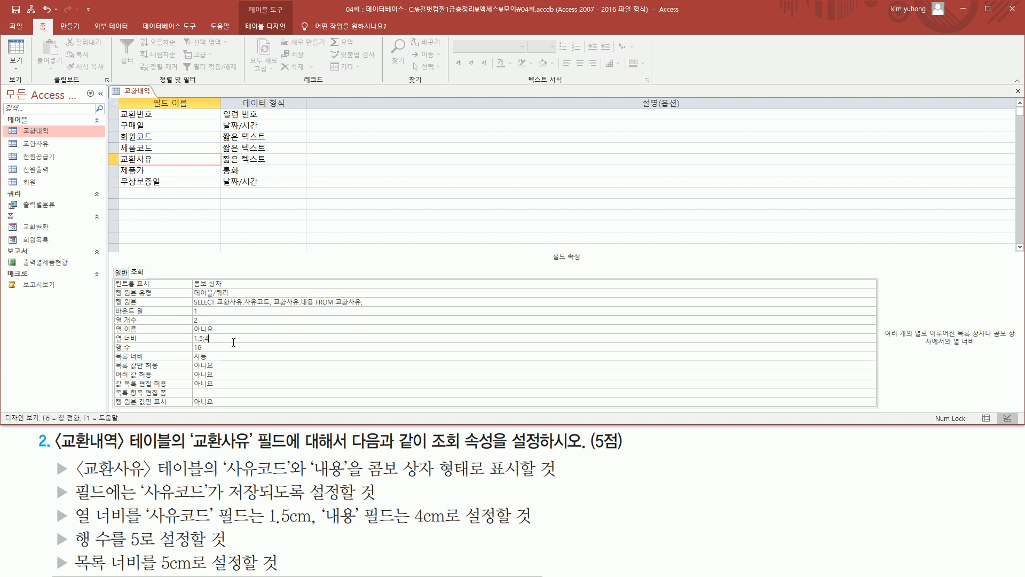
pyautogui.write('1.5;4')
pyautogui.press('Return')
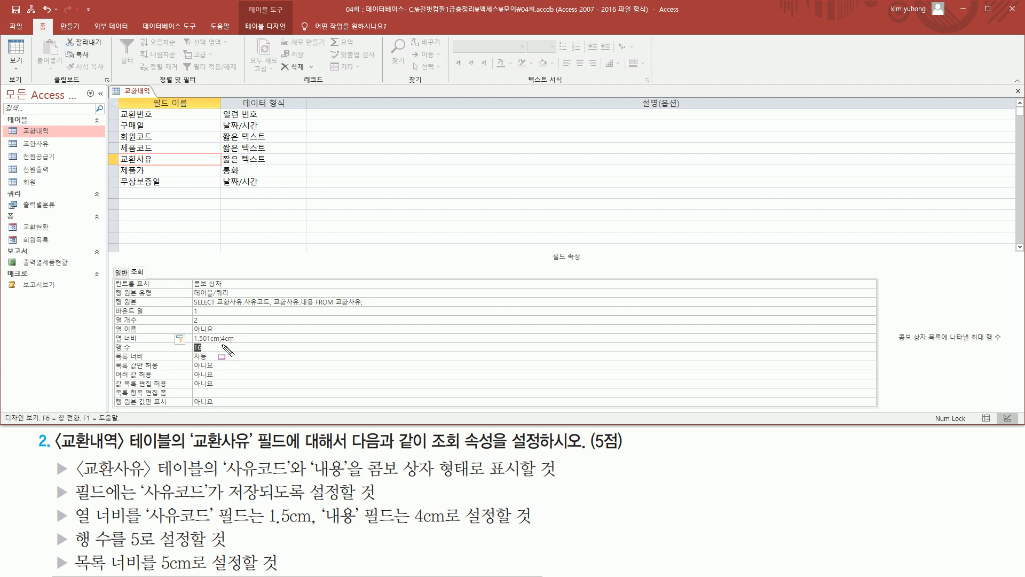
pyautogui.moveTo(191, 331); pyautogui.dragTo(243, 344)
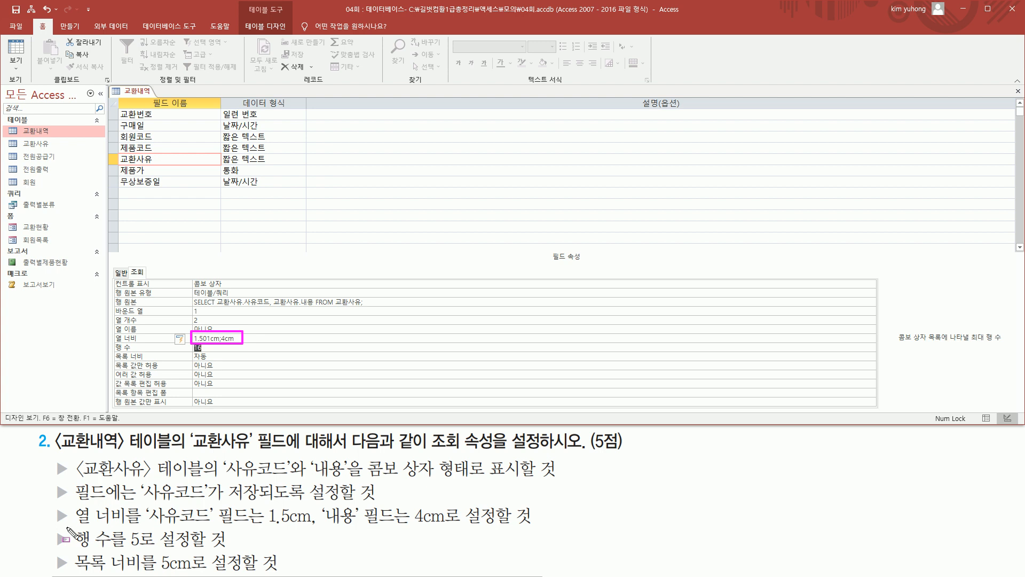
# Set the number of list rows (행 수) to 5 and the list width (목록 너비) to 5 cm
pyautogui.moveTo(50, 526)
pyautogui.mouseDown()
pyautogui.moveTo(113, 542)
pyautogui.moveTo(247, 548)
pyautogui.mouseUp()
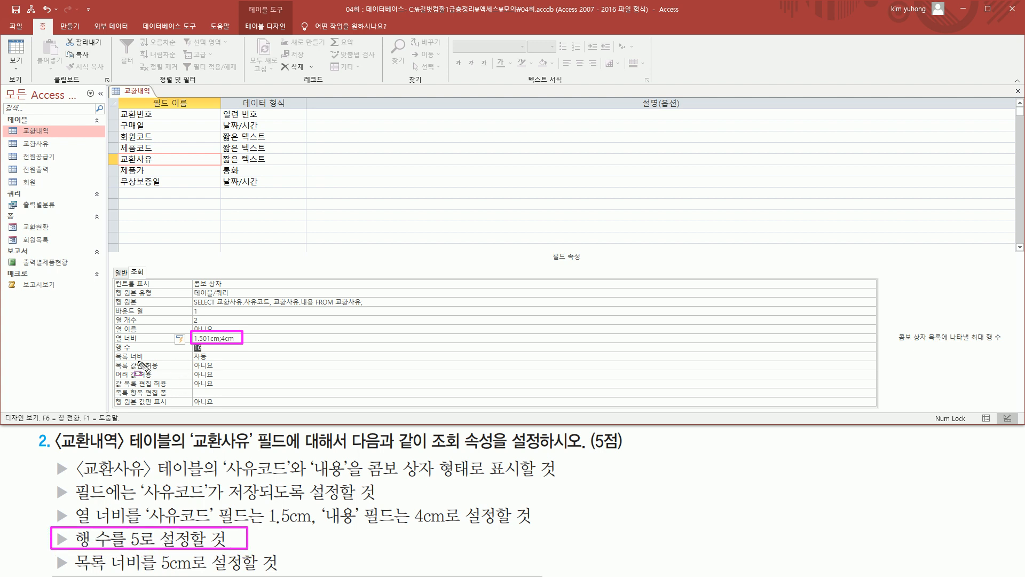
pyautogui.moveTo(113, 353); pyautogui.dragTo(202, 353)
pyautogui.press('Escape')
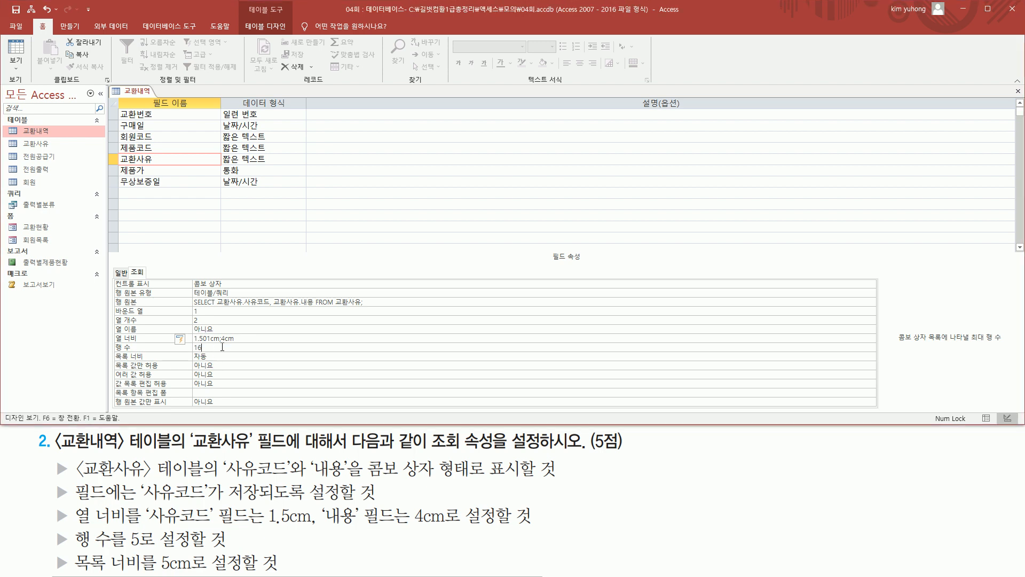
pyautogui.write('5')
pyautogui.moveTo(76, 547)
pyautogui.mouseDown()
pyautogui.moveTo(181, 570)
pyautogui.moveTo(286, 574)
pyautogui.mouseUp()
pyautogui.press('Escape')
pyautogui.moveTo(110, 350); pyautogui.dragTo(250, 363)
pyautogui.press('Escape')
pyautogui.click(229, 356)
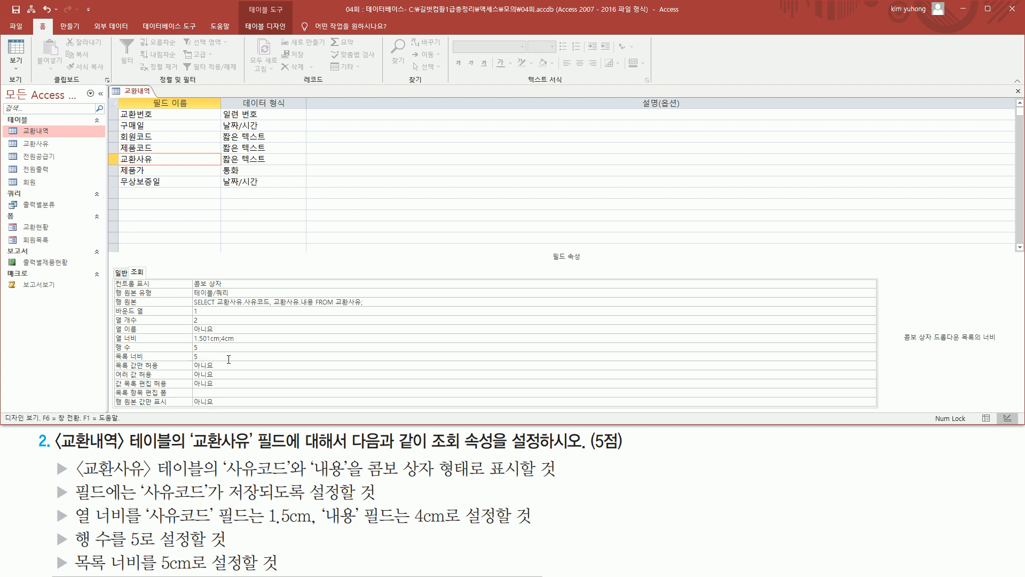
pyautogui.press('Return')
pyautogui.click(224, 356)
# Save the 교환내역 table, check the 교환사유 drop-down list in Datasheet view, and close the table
pyautogui.click(20, 51)
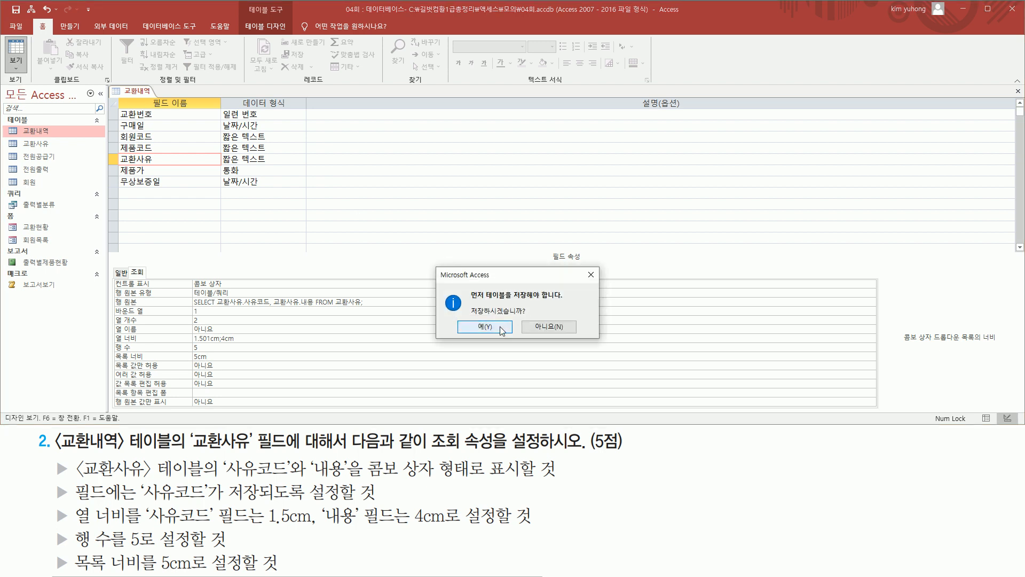
pyautogui.click(485, 327)
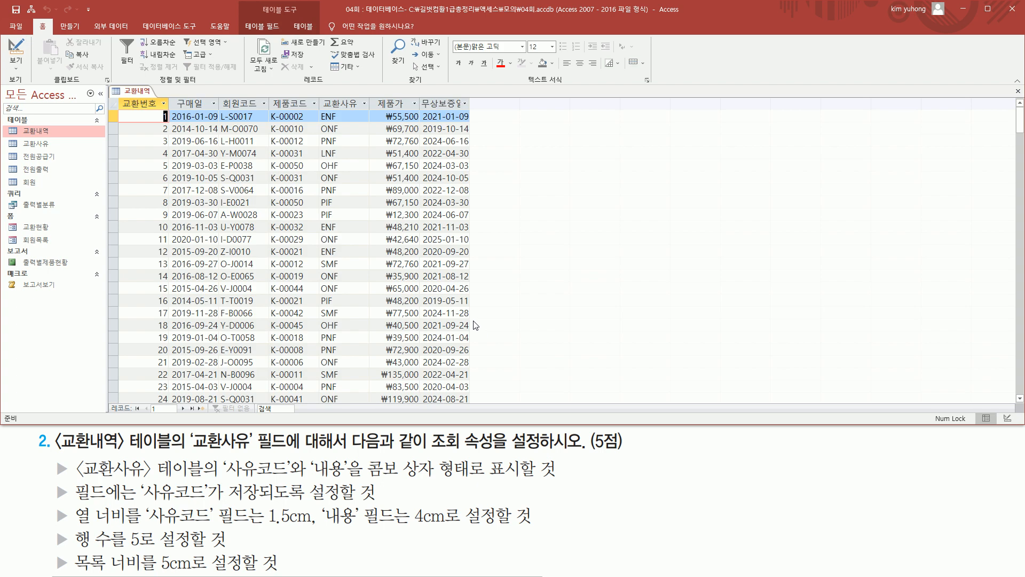
pyautogui.click(355, 117)
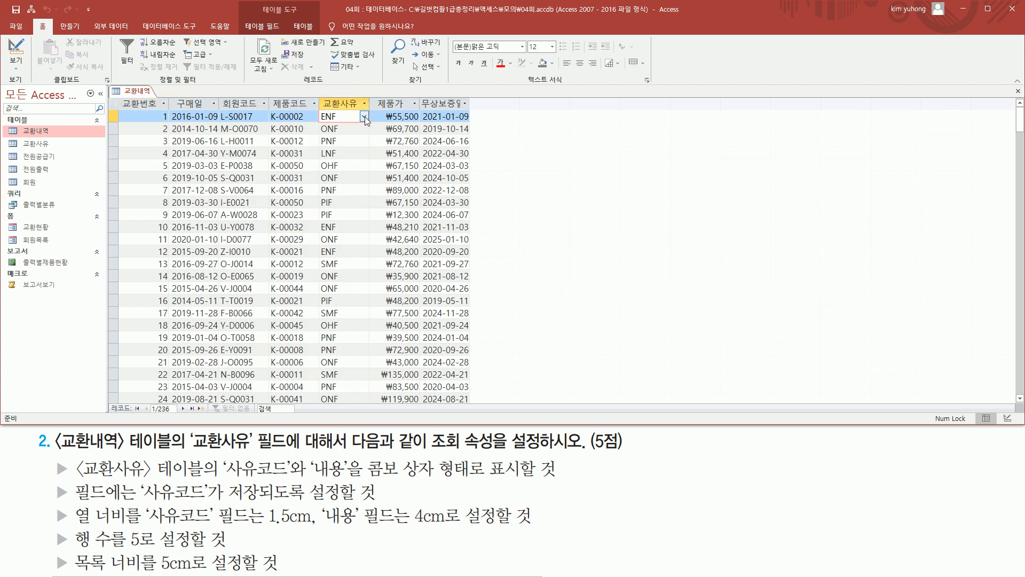
pyautogui.click(364, 118)
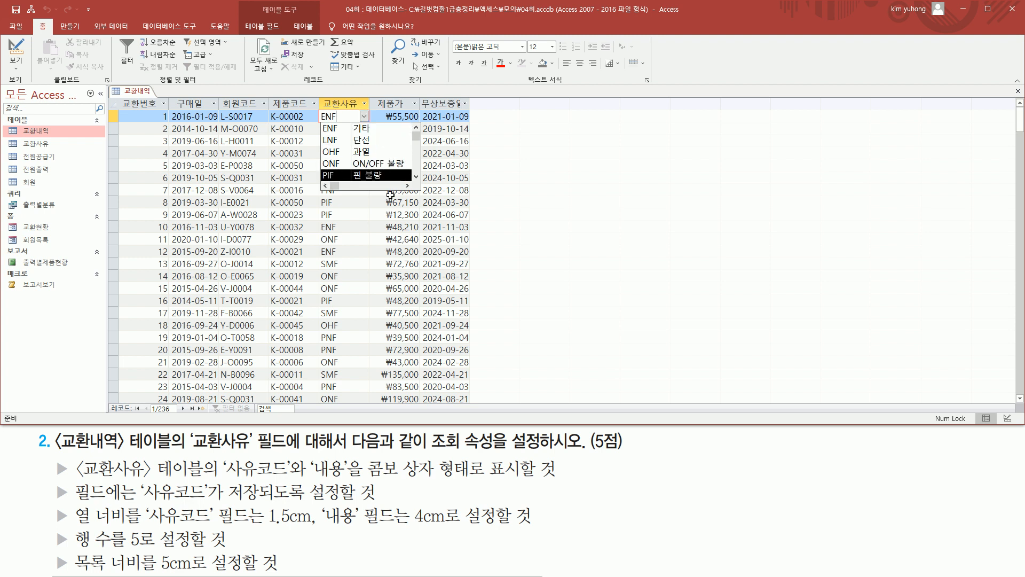
pyautogui.click(512, 124)
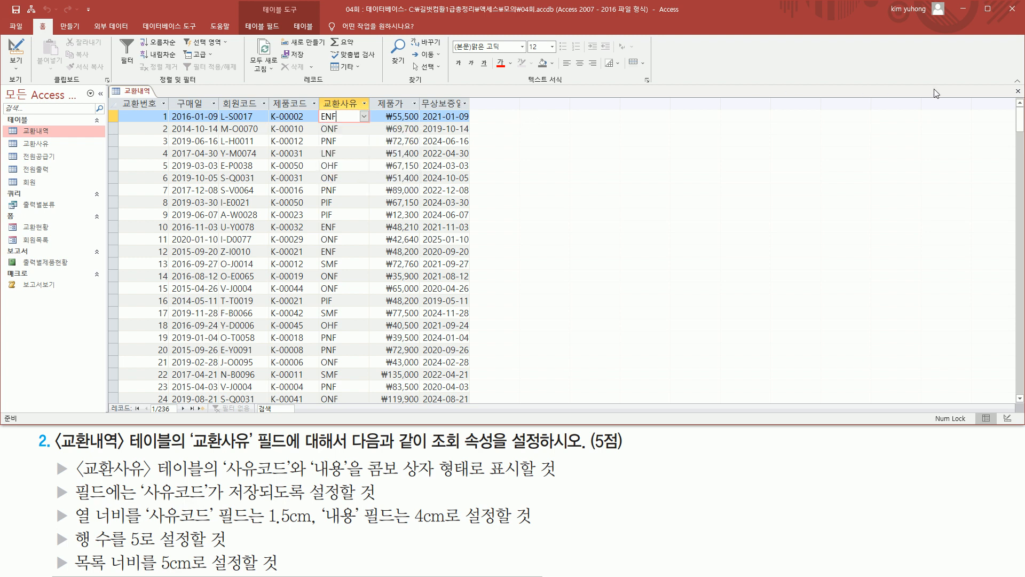
pyautogui.click(1017, 92)
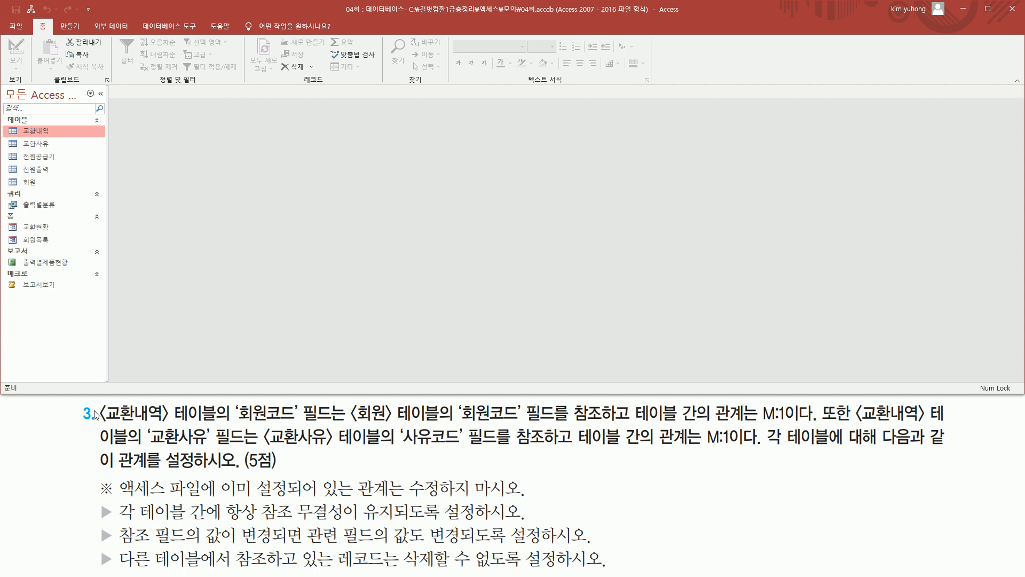
# Read task 3 for the fields, the M:1 type and the tables of the relationships between 교환내역, 회원 and 교환사유
pyautogui.moveTo(97, 401)
pyautogui.mouseDown()
pyautogui.moveTo(107, 416)
pyautogui.moveTo(170, 429)
pyautogui.moveTo(298, 423)
pyautogui.mouseUp()
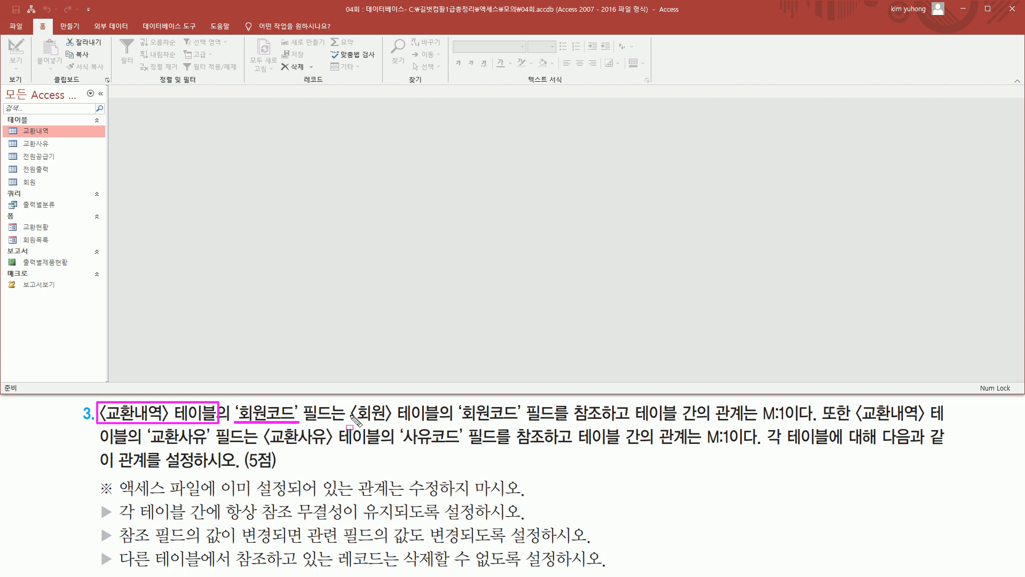
pyautogui.moveTo(344, 397)
pyautogui.mouseDown()
pyautogui.moveTo(443, 426)
pyautogui.moveTo(560, 423)
pyautogui.mouseUp()
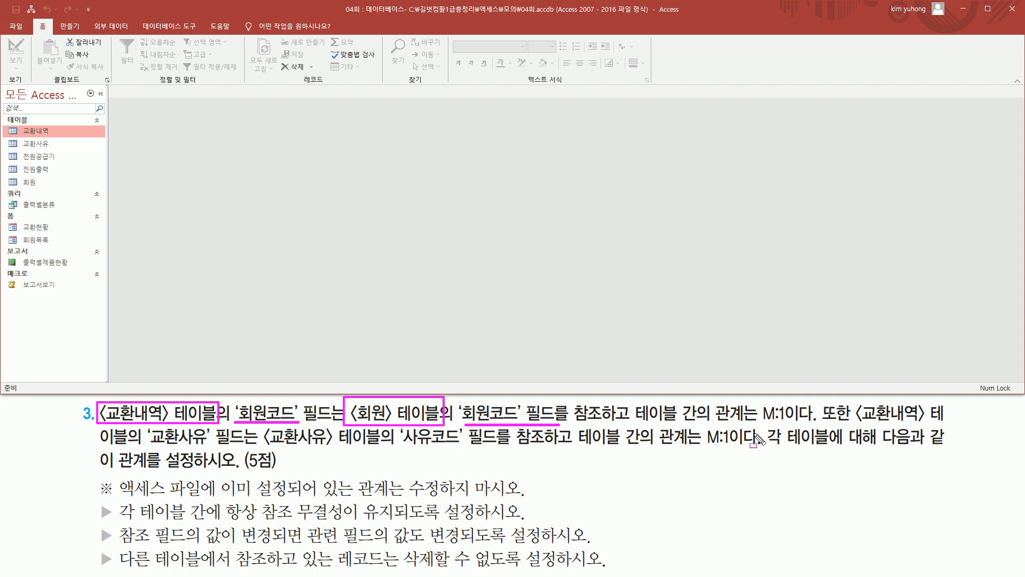
pyautogui.moveTo(759, 422); pyautogui.dragTo(944, 422)
pyautogui.press('e')
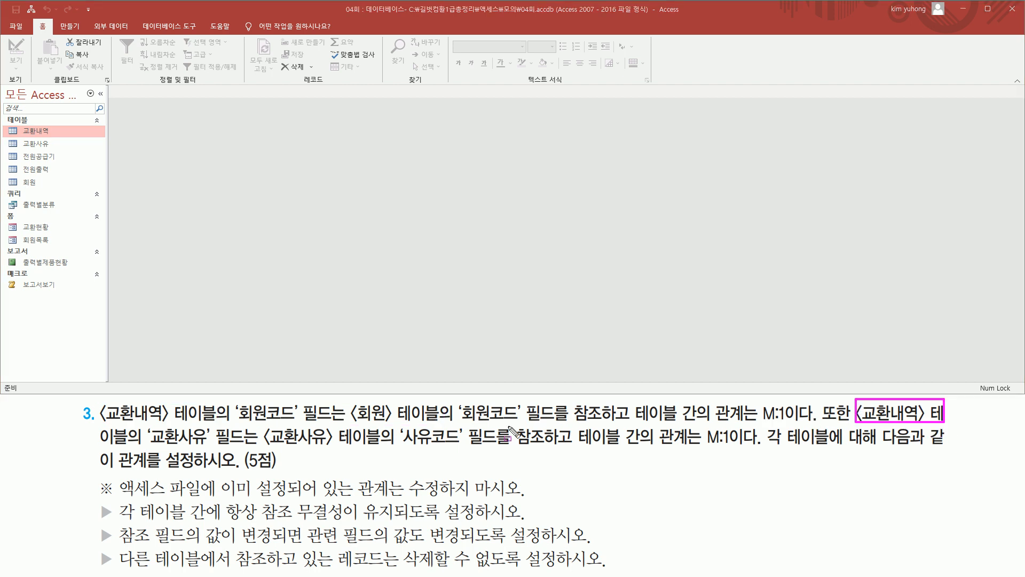
pyautogui.moveTo(151, 444); pyautogui.dragTo(206, 444)
pyautogui.moveTo(264, 425)
pyautogui.mouseDown()
pyautogui.moveTo(377, 446)
pyautogui.moveTo(462, 445)
pyautogui.mouseUp()
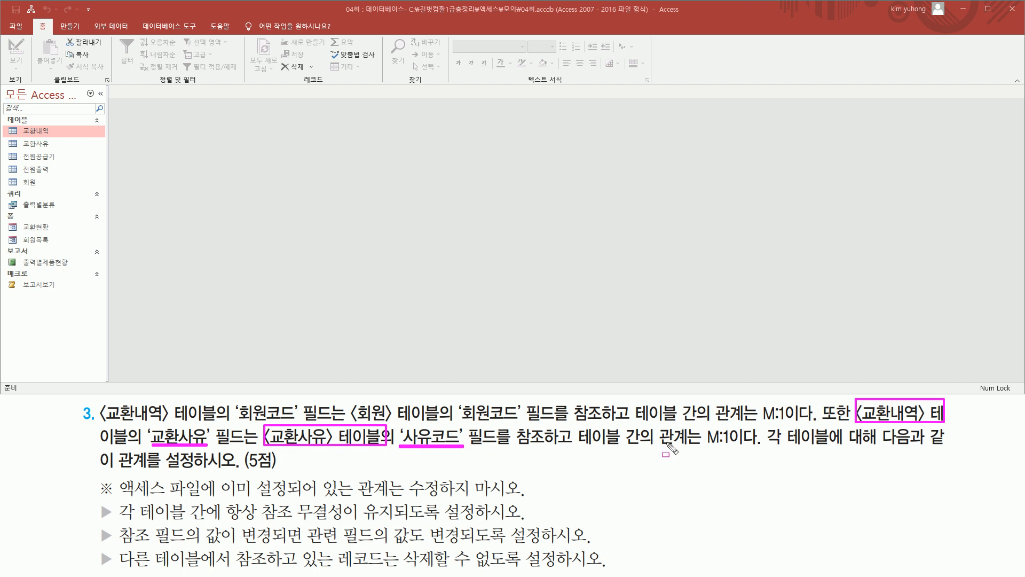
pyautogui.moveTo(581, 447); pyautogui.dragTo(965, 450)
pyautogui.moveTo(88, 470); pyautogui.dragTo(244, 471)
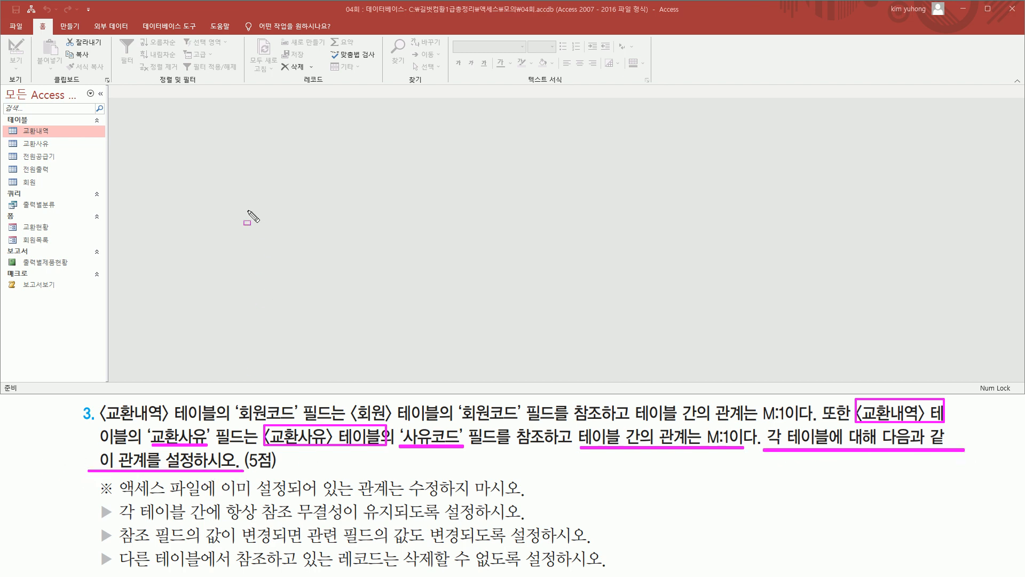
pyautogui.moveTo(139, 21); pyautogui.dragTo(207, 38)
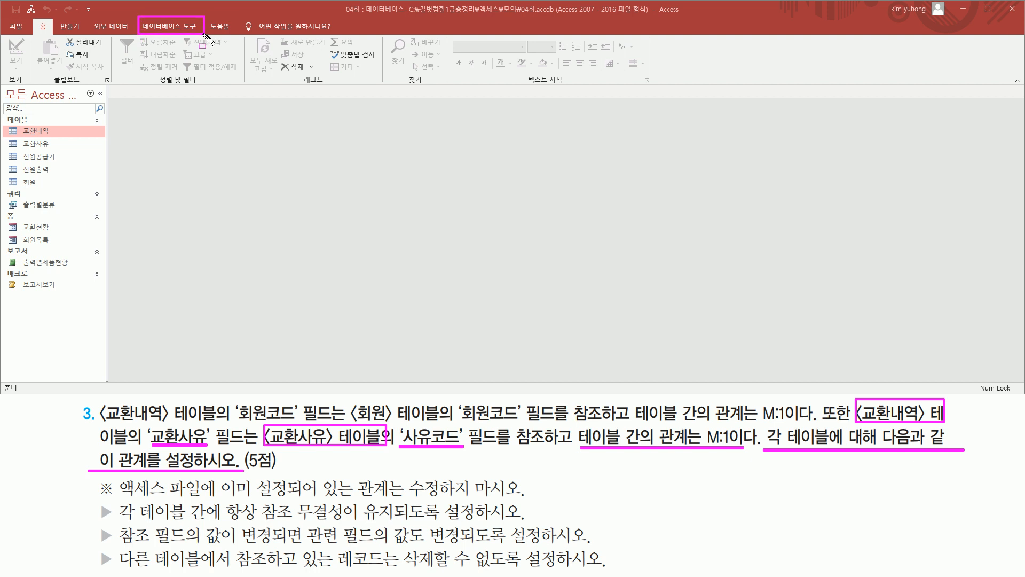
pyautogui.press('Escape')
# Open the database's relationships (관계) layout and examine the existing link between 전원공급기 and 교환내역
pyautogui.click(164, 24)
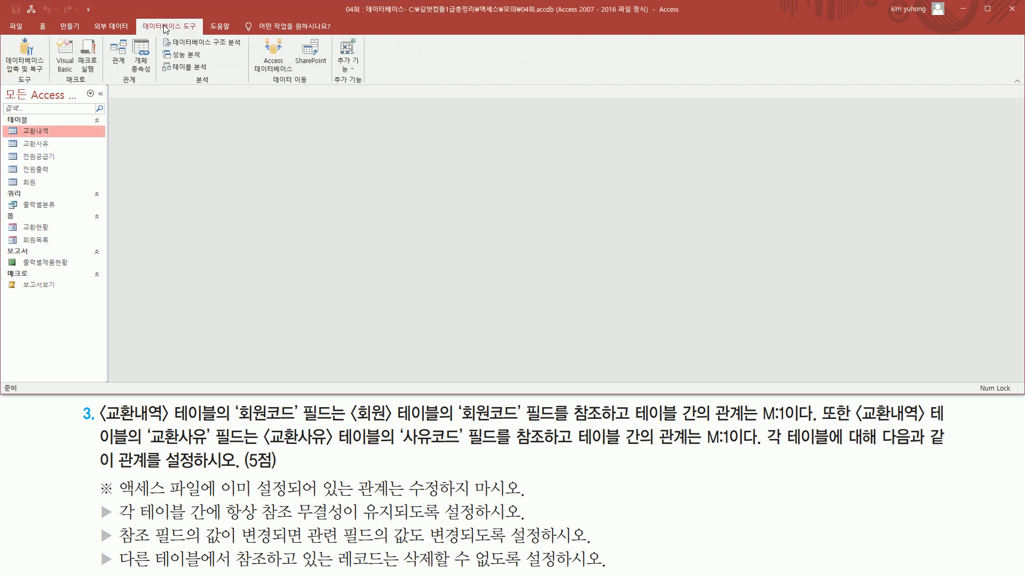
pyautogui.click(119, 53)
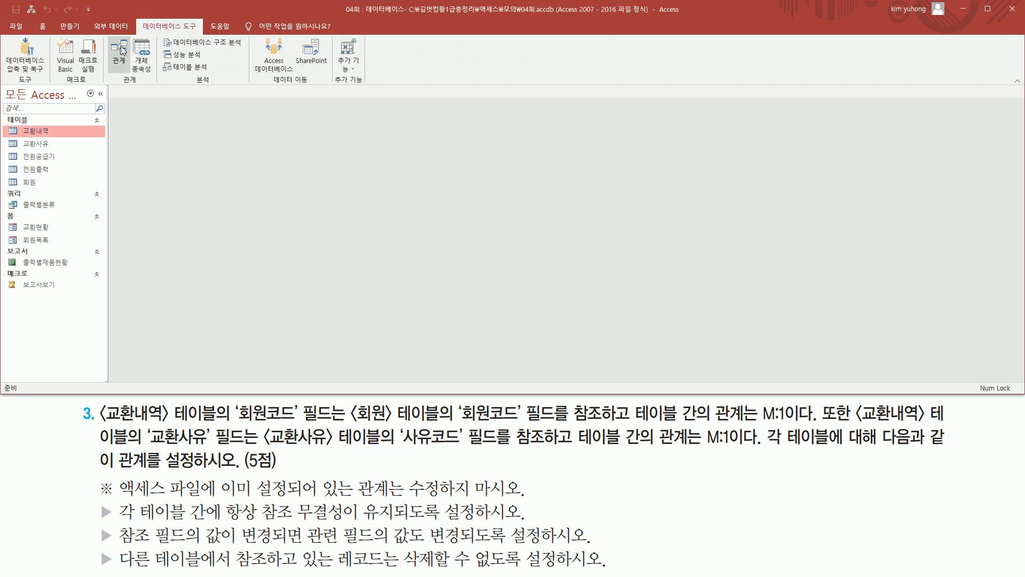
pyautogui.hotkey('ctrl', '2')
pyautogui.moveTo(114, 99)
pyautogui.mouseDown()
pyautogui.moveTo(177, 127)
pyautogui.moveTo(276, 128)
pyautogui.moveTo(288, 145)
pyautogui.moveTo(290, 206)
pyautogui.moveTo(299, 196)
pyautogui.mouseUp()
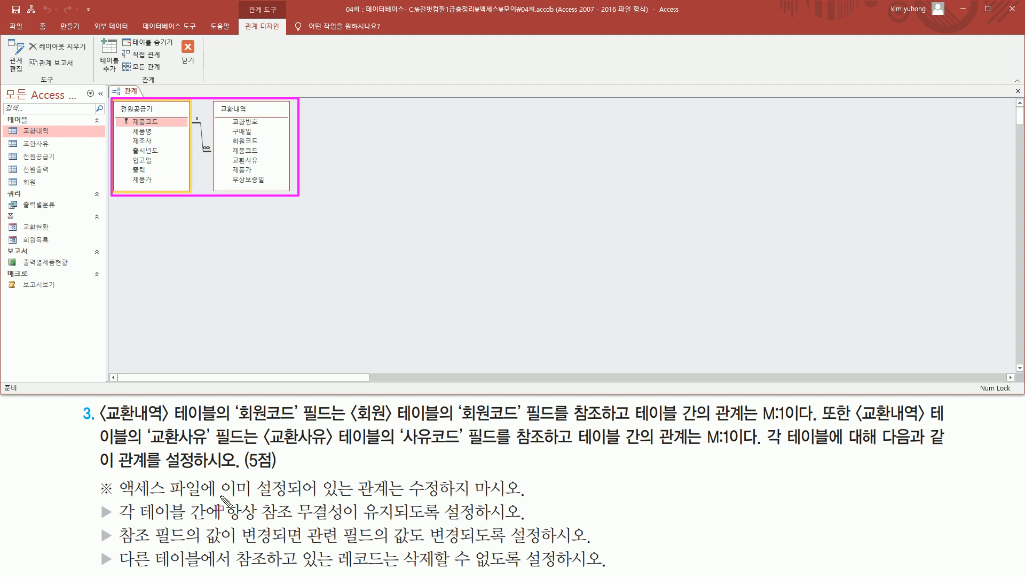
pyautogui.moveTo(95, 476)
pyautogui.mouseDown()
pyautogui.moveTo(115, 501)
pyautogui.moveTo(517, 496)
pyautogui.mouseUp()
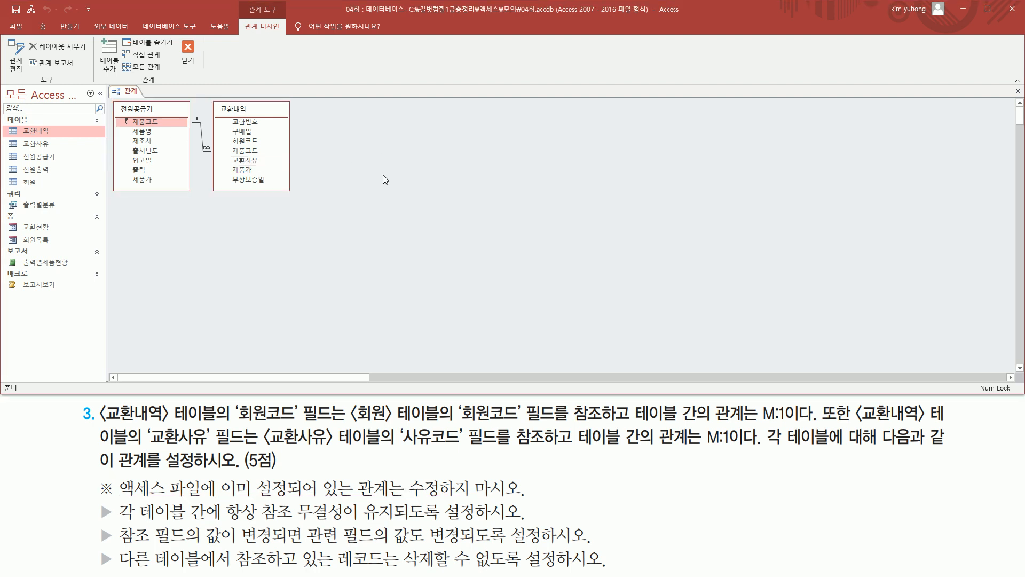
# Add the 회원 and 교환사유 tables to the relationships layout
pyautogui.hotkey('ctrl', '2')
pyautogui.moveTo(95, 400); pyautogui.dragTo(175, 425)
pyautogui.moveTo(349, 398); pyautogui.dragTo(402, 425)
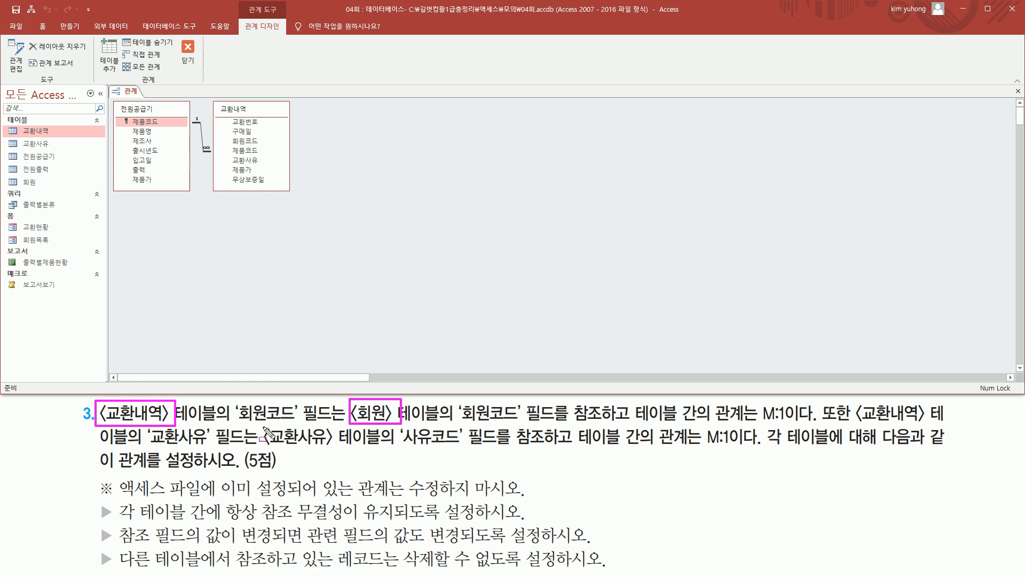
pyautogui.moveTo(261, 424); pyautogui.dragTo(337, 449)
pyautogui.moveTo(210, 99)
pyautogui.mouseDown()
pyautogui.moveTo(330, 206)
pyautogui.moveTo(318, 195)
pyautogui.mouseUp()
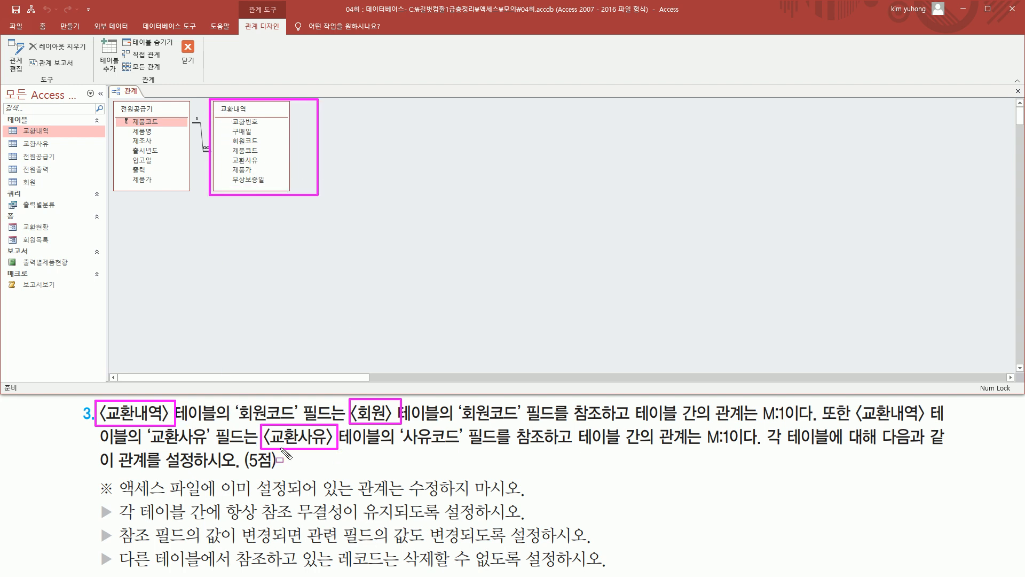
pyautogui.moveTo(256, 392)
pyautogui.mouseDown()
pyautogui.moveTo(384, 452)
pyautogui.moveTo(403, 449)
pyautogui.mouseUp()
pyautogui.press('Escape')
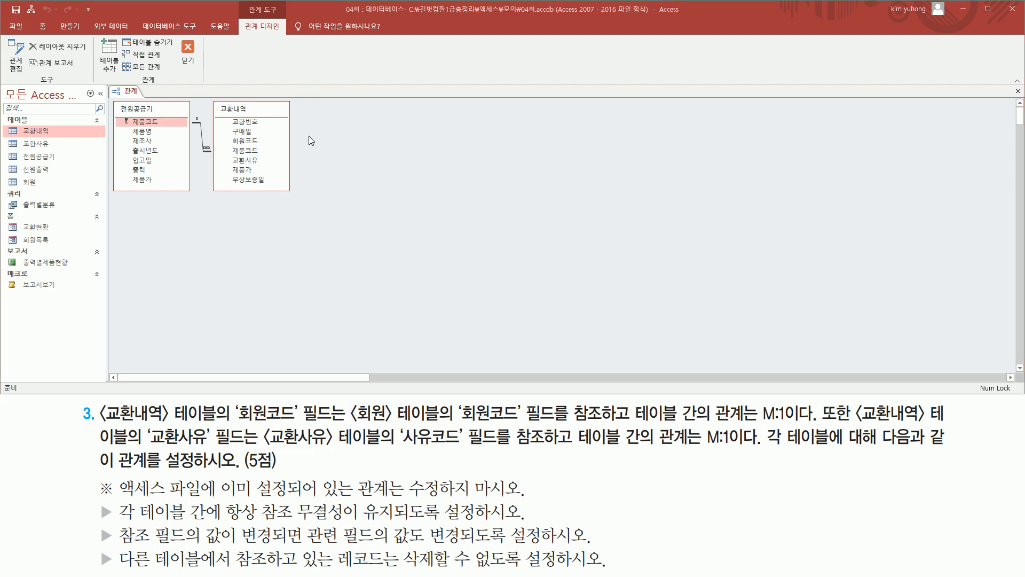
pyautogui.rightClick(388, 136)
pyautogui.click(417, 142)
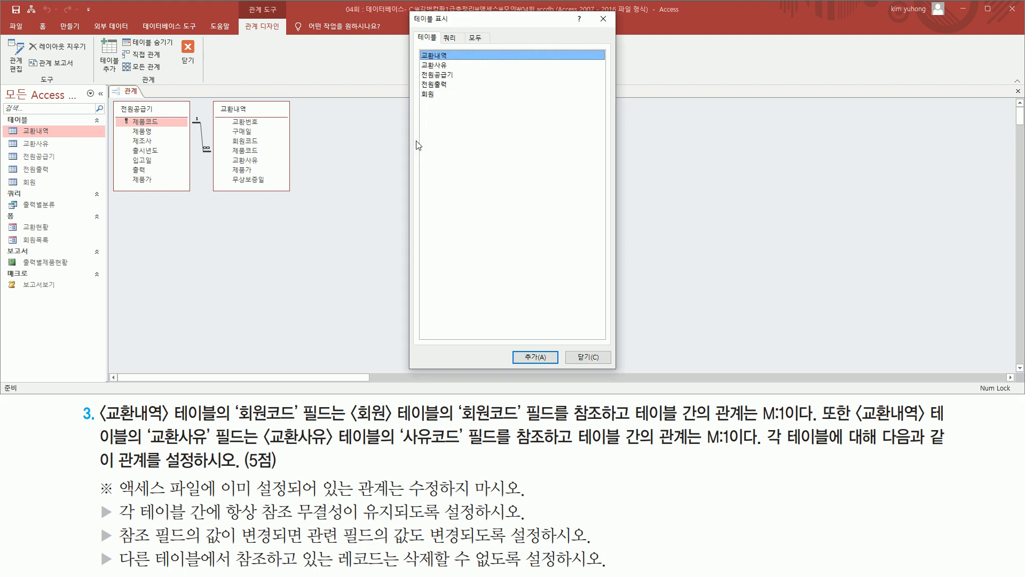
pyautogui.click(434, 95)
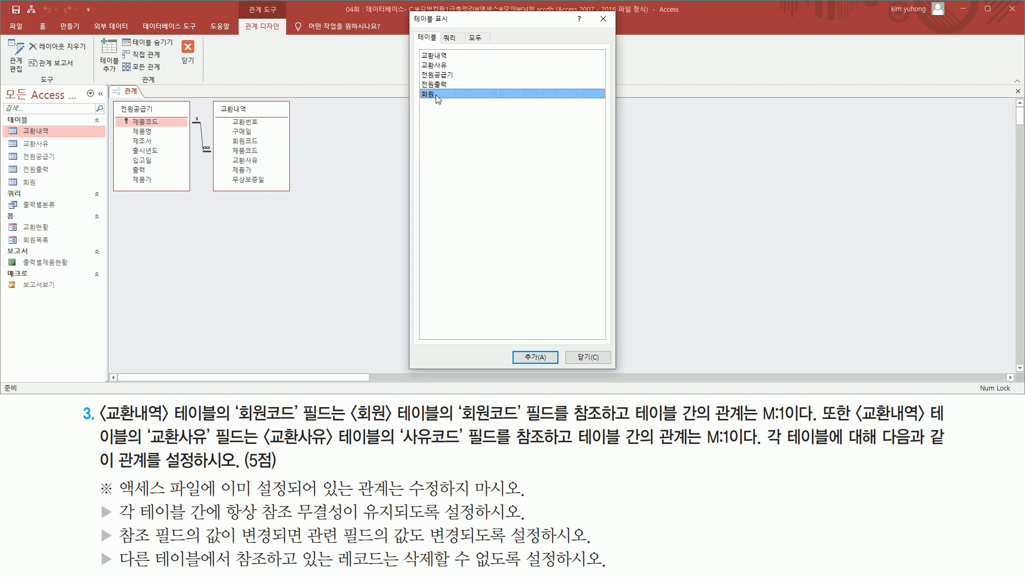
pyautogui.doubleClick(436, 96)
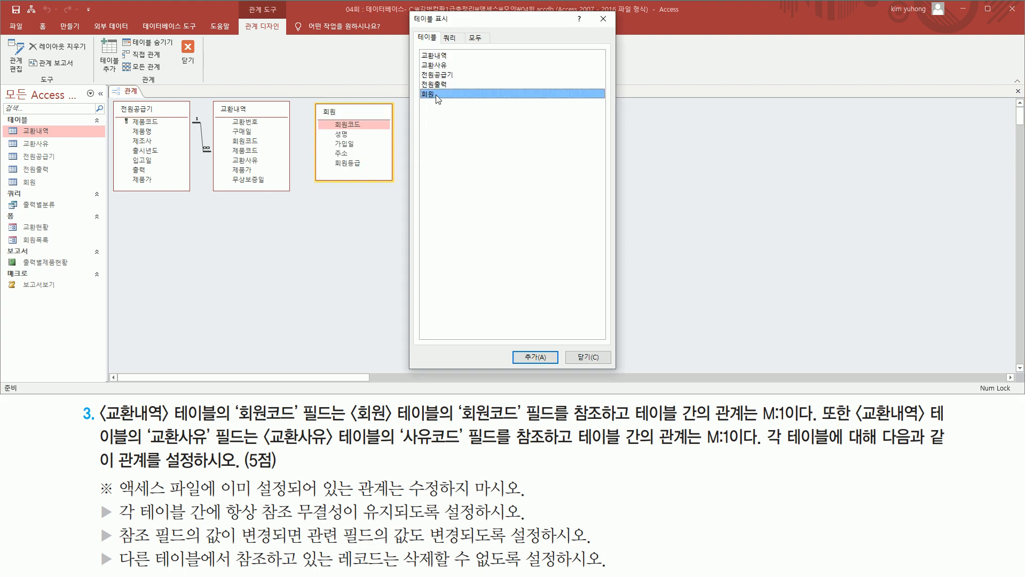
pyautogui.click(445, 65)
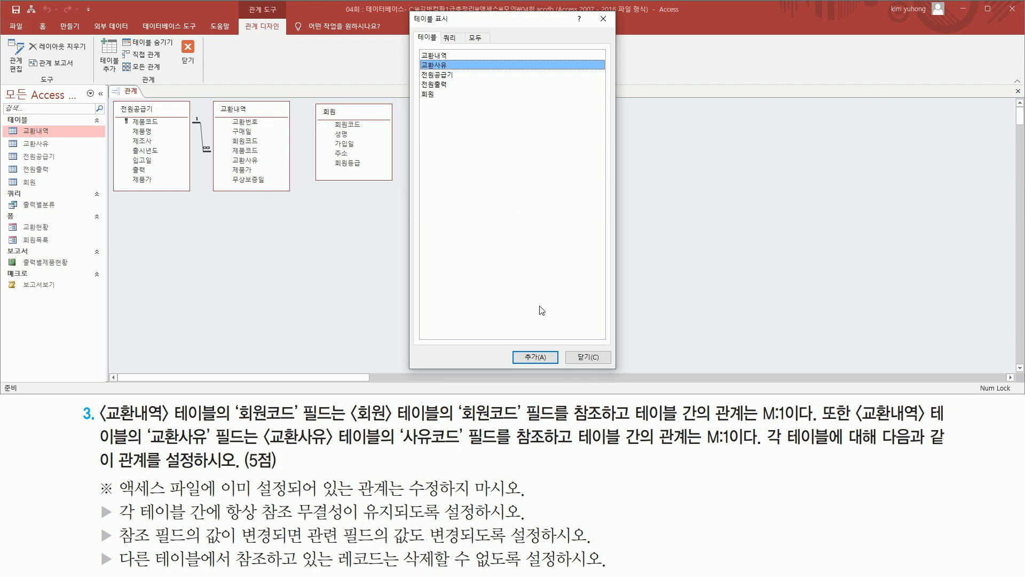
pyautogui.click(590, 356)
# Start a relationship from the 회원코드 field of 회원 to the 회원코드 field of 교환내역
pyautogui.moveTo(298, 196)
pyautogui.mouseDown()
pyautogui.moveTo(492, 128)
pyautogui.moveTo(515, 96)
pyautogui.mouseUp()
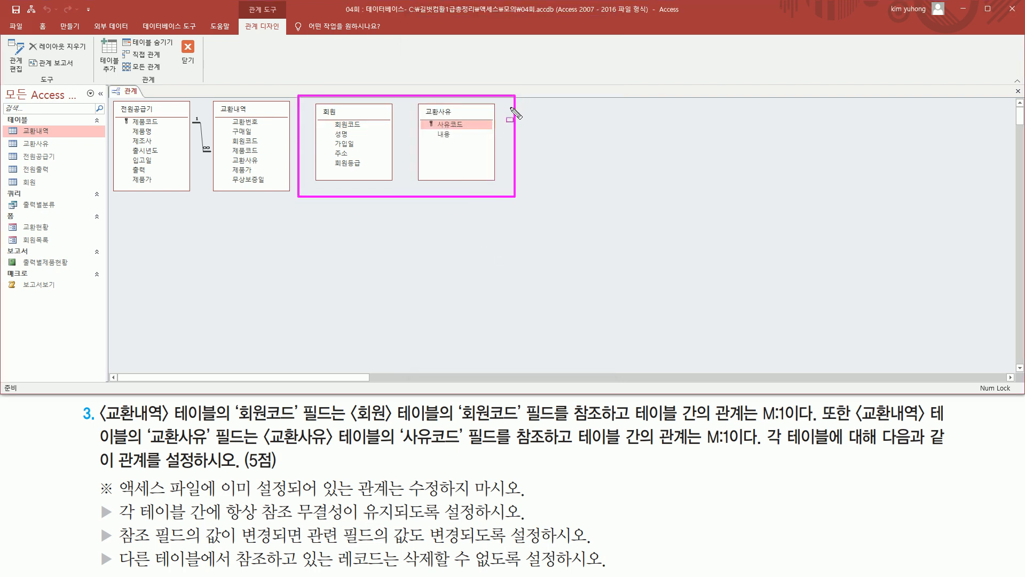
pyautogui.moveTo(93, 396); pyautogui.dragTo(219, 423)
pyautogui.moveTo(348, 397)
pyautogui.mouseDown()
pyautogui.moveTo(388, 421)
pyautogui.moveTo(444, 426)
pyautogui.mouseUp()
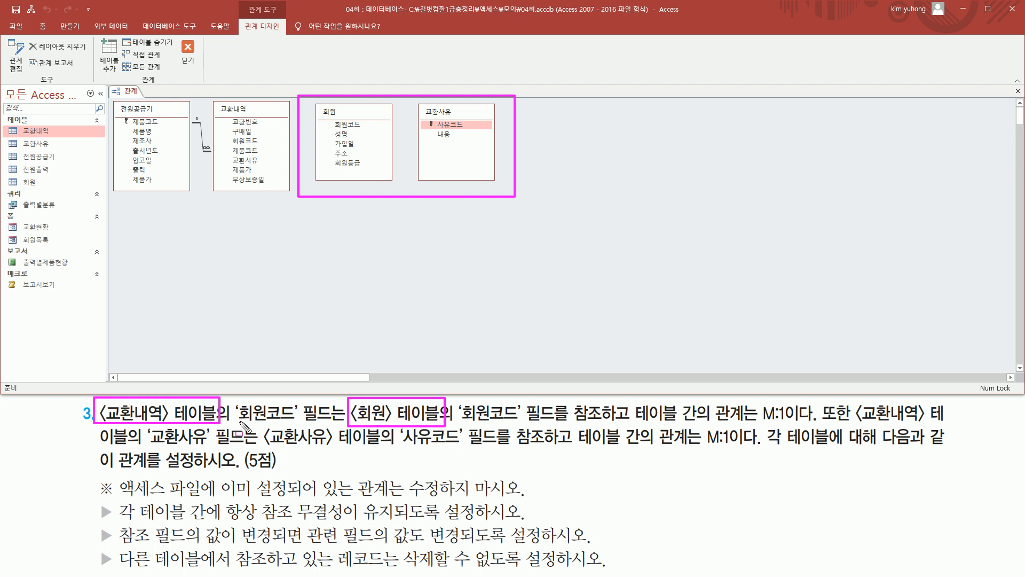
pyautogui.moveTo(263, 423); pyautogui.dragTo(293, 423)
pyautogui.moveTo(459, 423); pyautogui.dragTo(522, 423)
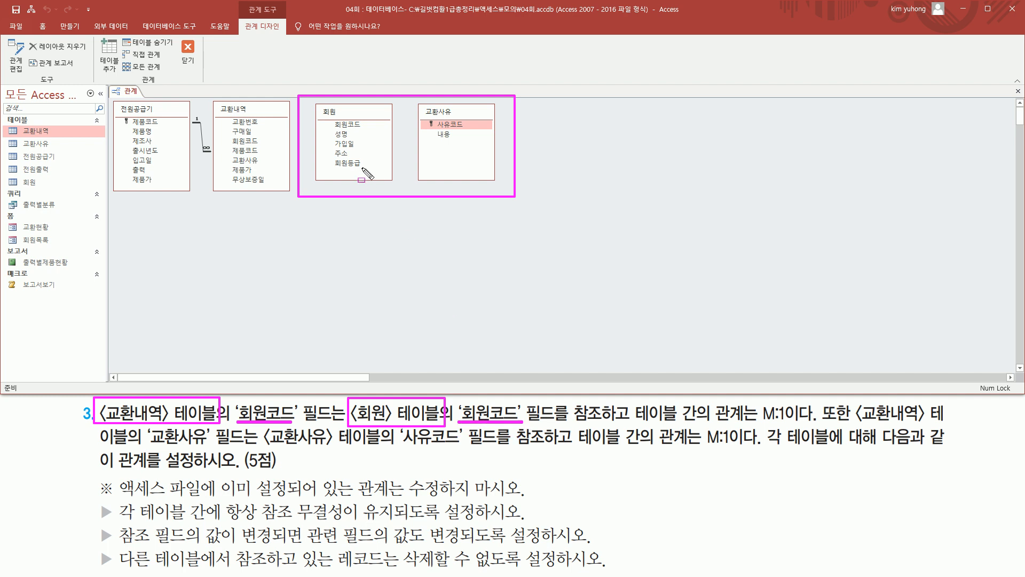
pyautogui.press('Escape')
pyautogui.click(348, 125)
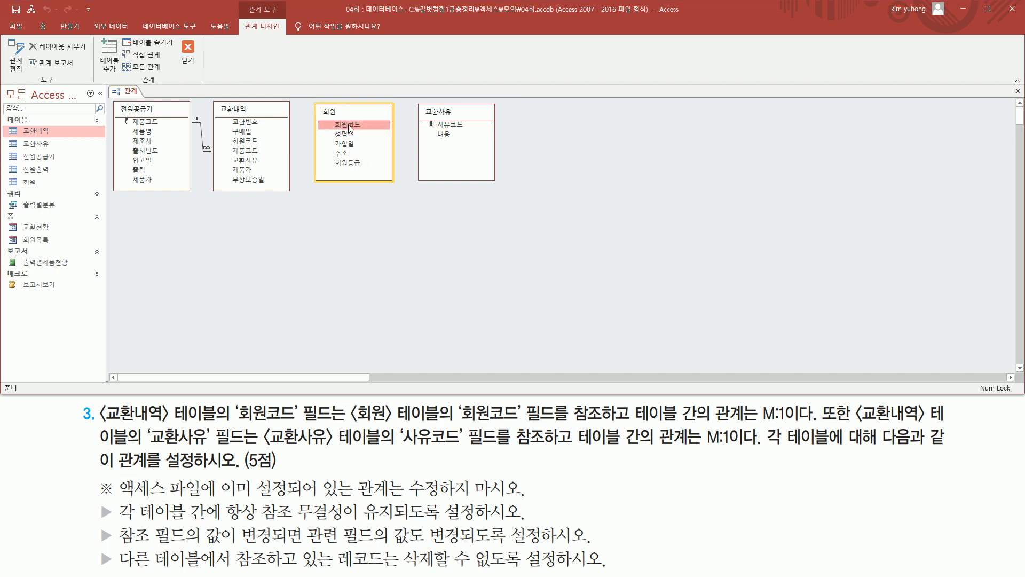
pyautogui.moveTo(349, 128); pyautogui.dragTo(256, 142)
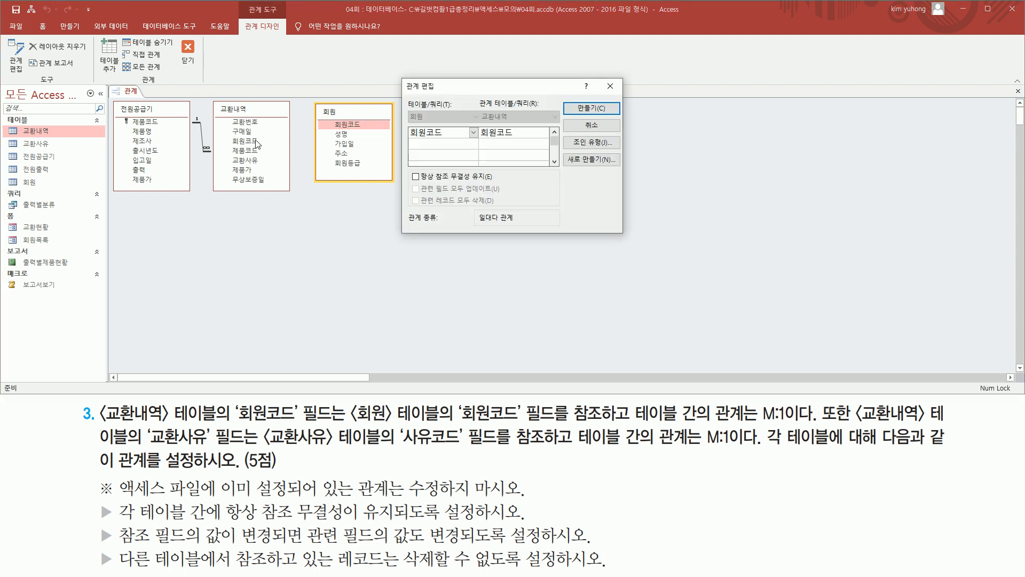
pyautogui.moveTo(404, 107)
pyautogui.mouseDown()
pyautogui.moveTo(460, 137)
pyautogui.moveTo(529, 142)
pyautogui.mouseUp()
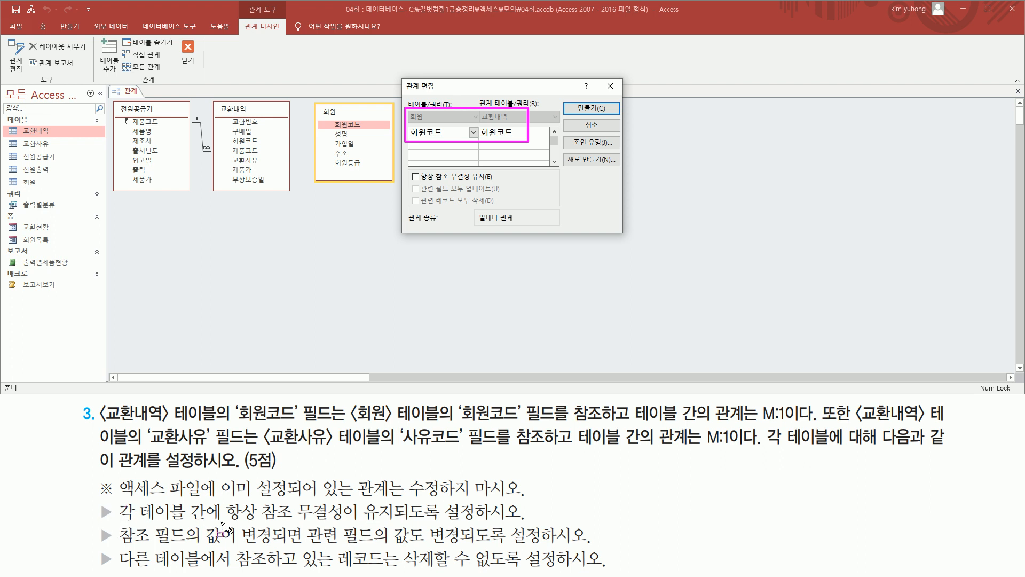
# Create the 회원–교환내역 relationship with referential integrity (항상 참조 무결성 유지) and cascading updates (관련 필드 모두 업데이트), without cascading deletes
pyautogui.moveTo(229, 523); pyautogui.dragTo(478, 522)
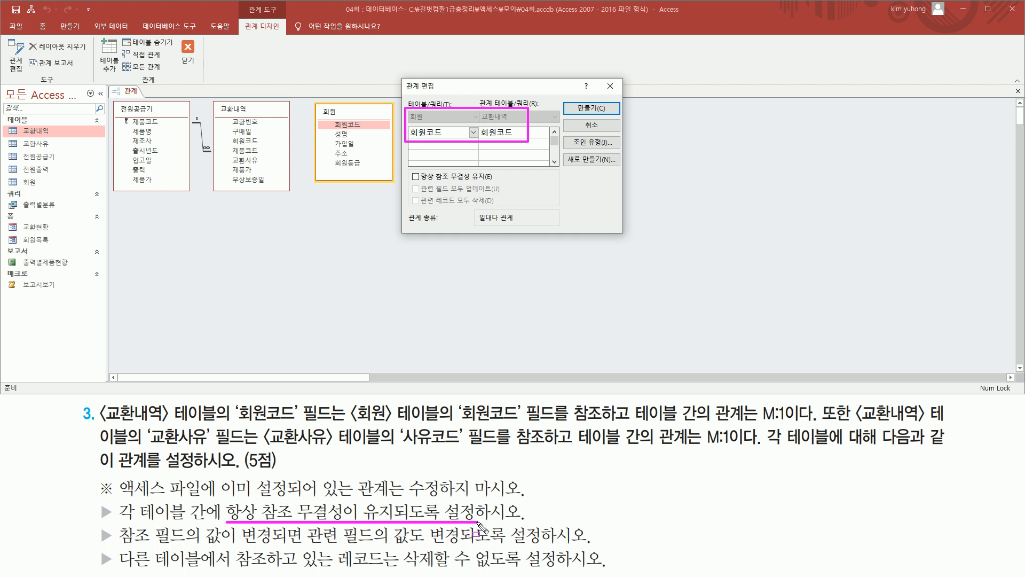
pyautogui.moveTo(407, 171); pyautogui.dragTo(500, 183)
pyautogui.press('Escape')
pyautogui.click(415, 176)
pyautogui.hotkey('ctrl', '2')
pyautogui.moveTo(123, 547); pyautogui.dragTo(587, 545)
pyautogui.moveTo(410, 183); pyautogui.dragTo(516, 197)
pyautogui.click(437, 191)
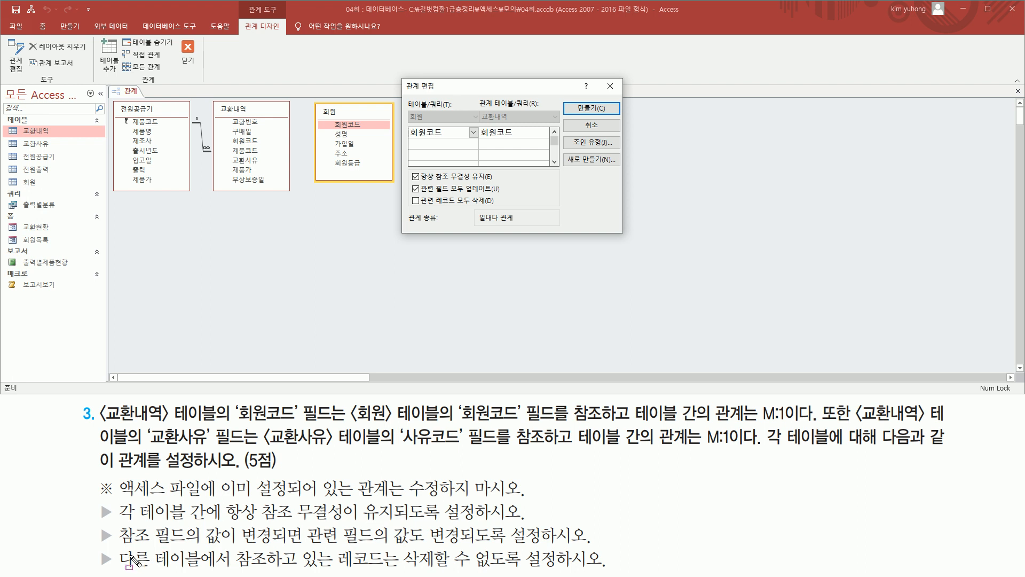
pyautogui.moveTo(118, 570)
pyautogui.mouseDown()
pyautogui.moveTo(401, 569)
pyautogui.moveTo(406, 544)
pyautogui.moveTo(609, 544)
pyautogui.mouseUp()
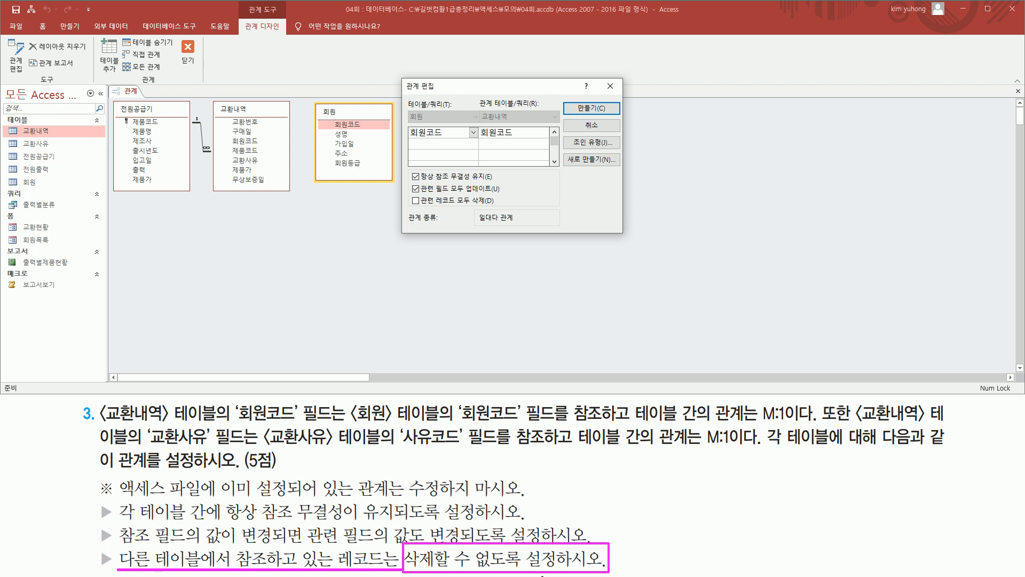
pyautogui.moveTo(455, 205); pyautogui.dragTo(493, 205)
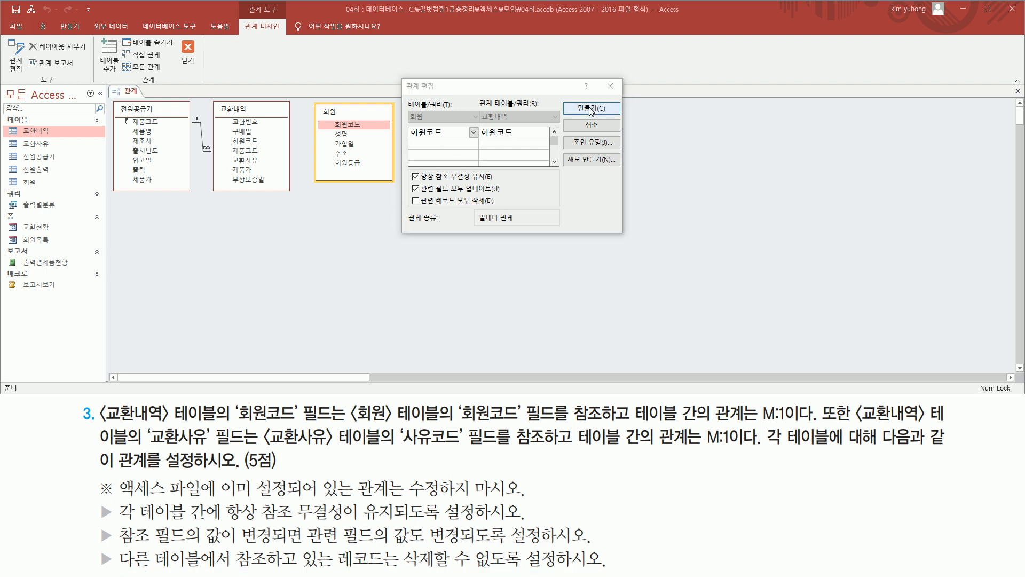
pyautogui.click(591, 108)
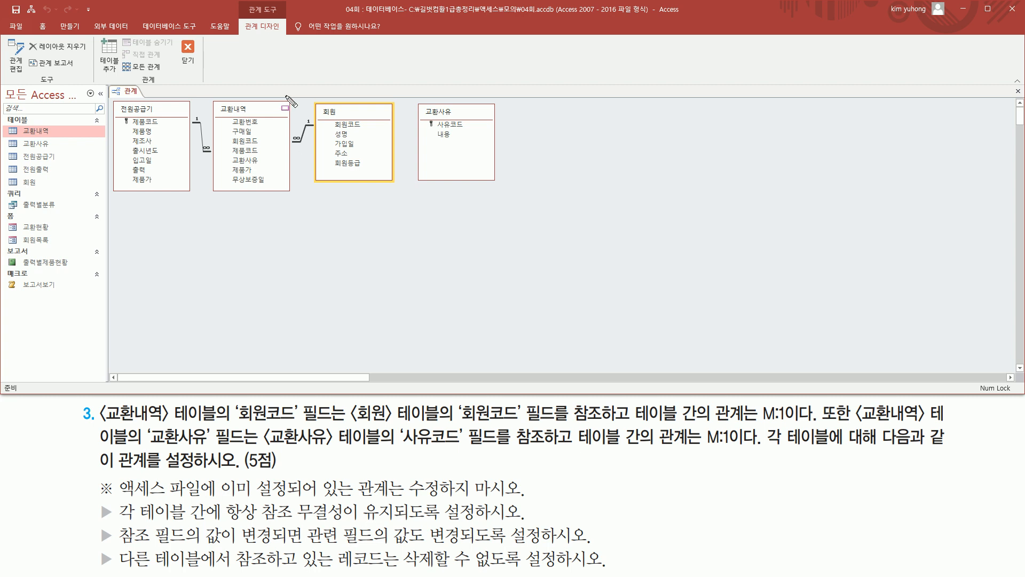
pyautogui.moveTo(275, 108); pyautogui.dragTo(329, 165)
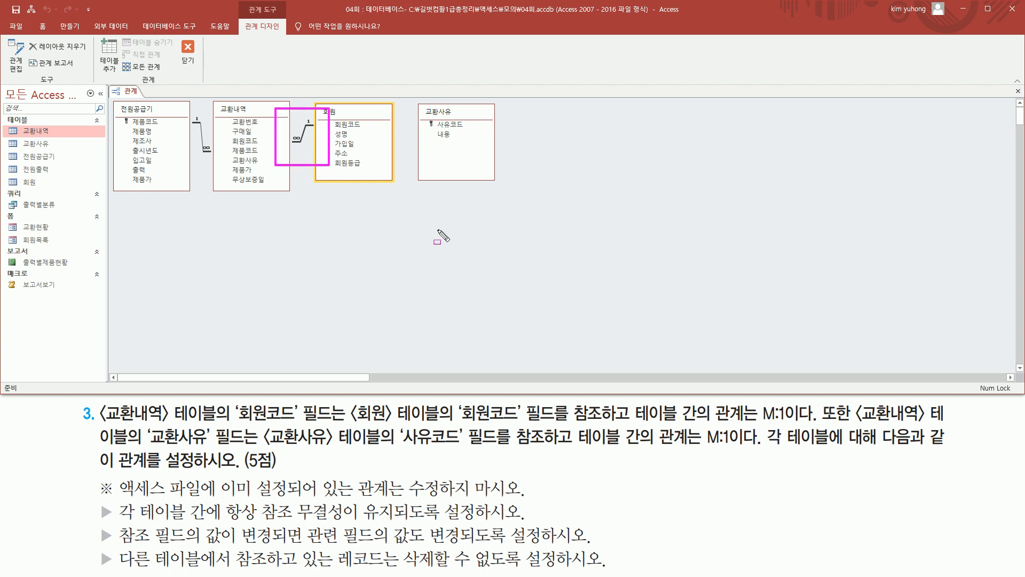
pyautogui.press('Escape')
# Start a relationship between the 교환사유 field of 교환내역 and the 사유코드 field of the 교환사유 table
pyautogui.hotkey('ctrl', 'shift', 'd')
pyautogui.moveTo(856, 422); pyautogui.dragTo(943, 422)
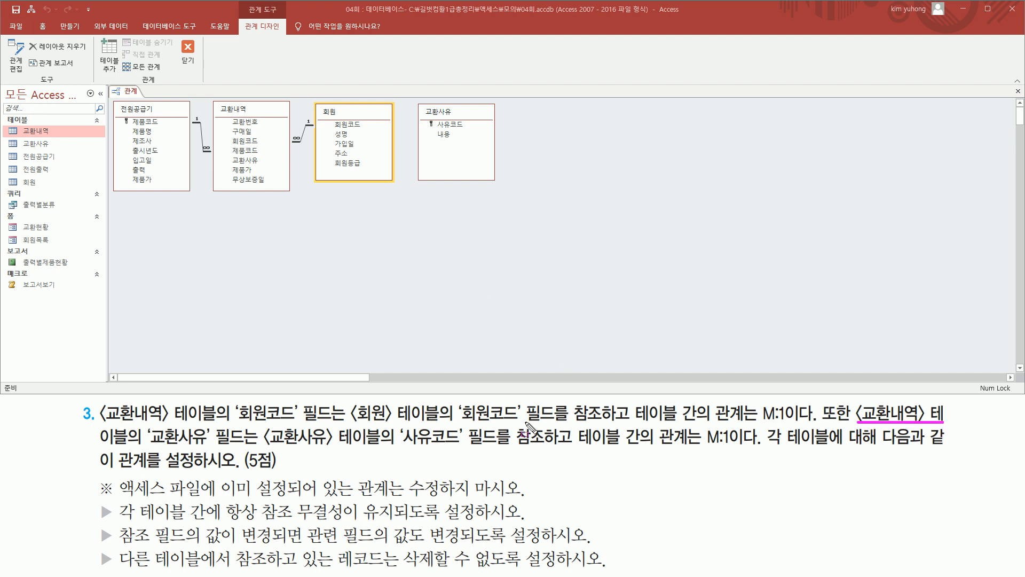
pyautogui.moveTo(147, 424); pyautogui.dragTo(209, 446)
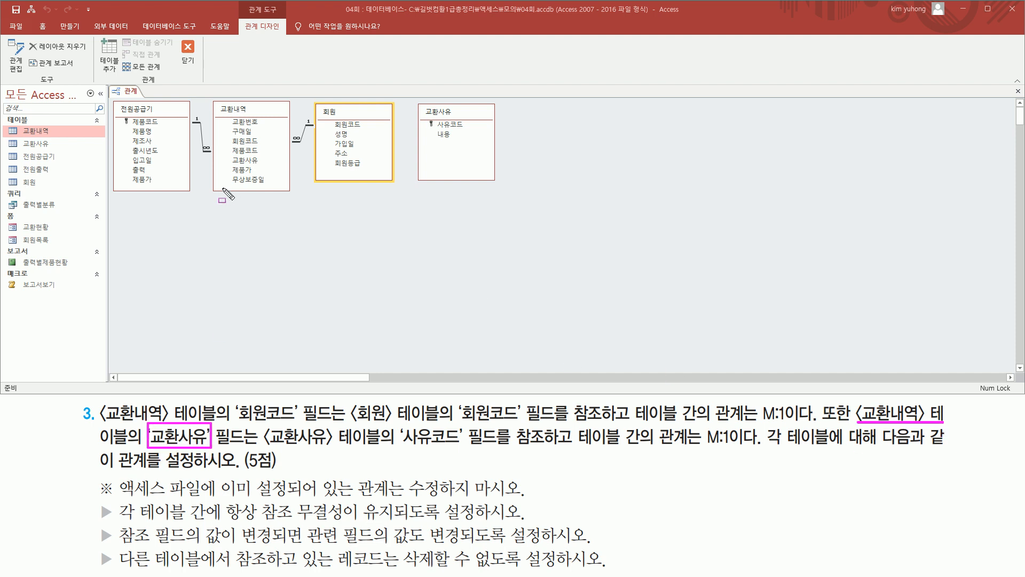
pyautogui.moveTo(229, 152); pyautogui.dragTo(265, 166)
pyautogui.moveTo(264, 447)
pyautogui.mouseDown()
pyautogui.moveTo(380, 441)
pyautogui.moveTo(389, 424)
pyautogui.moveTo(413, 446)
pyautogui.moveTo(478, 447)
pyautogui.mouseUp()
pyautogui.moveTo(435, 115); pyautogui.dragTo(469, 131)
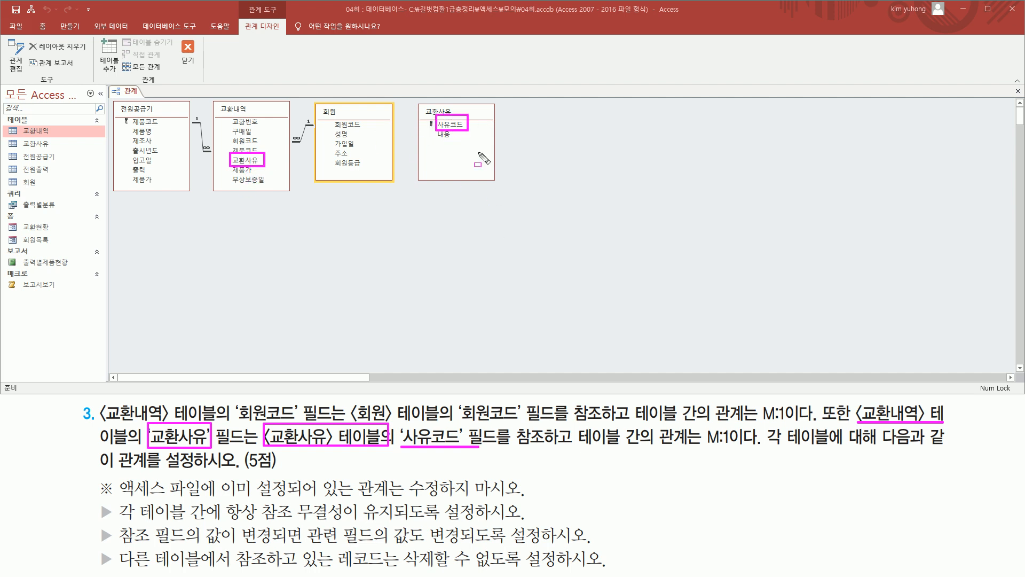
pyautogui.press('Escape')
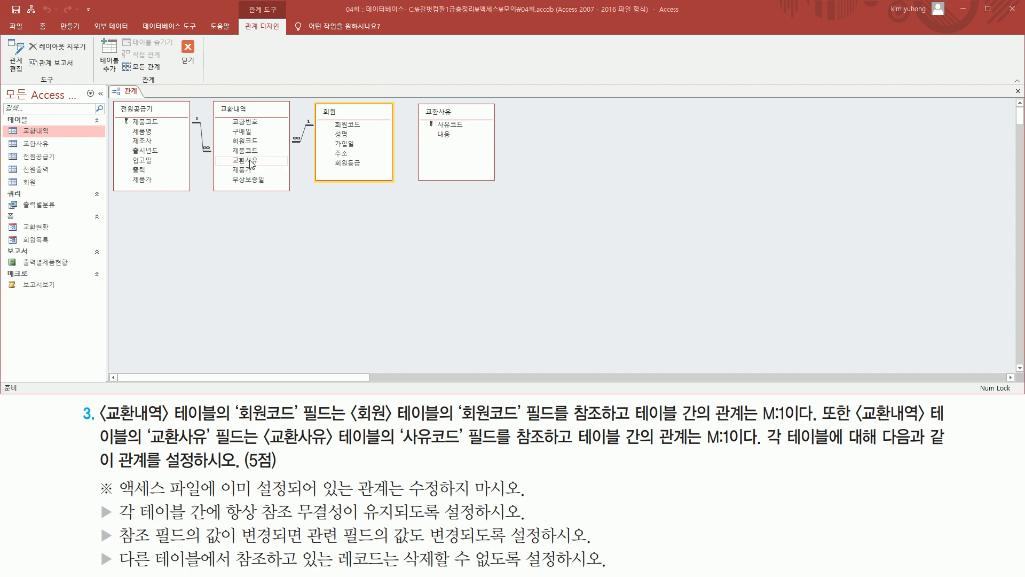
pyautogui.click(241, 161)
pyautogui.moveTo(250, 159)
pyautogui.mouseDown()
pyautogui.moveTo(284, 161)
pyautogui.moveTo(431, 119)
pyautogui.moveTo(458, 124)
pyautogui.moveTo(435, 122)
pyautogui.moveTo(453, 141)
pyautogui.mouseUp()
pyautogui.hotkey('ctrl', '2')
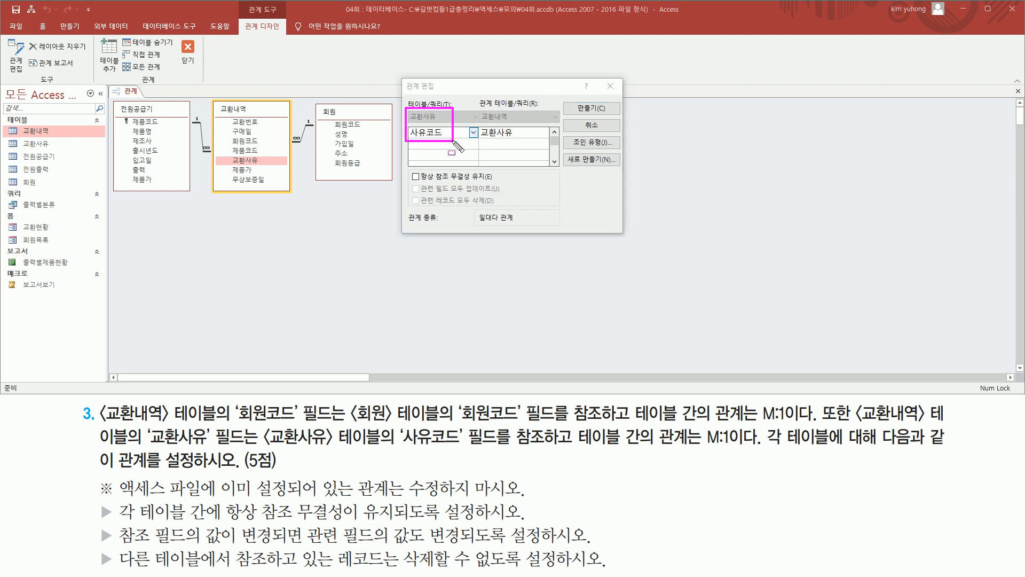
pyautogui.moveTo(478, 108)
pyautogui.mouseDown()
pyautogui.moveTo(528, 155)
pyautogui.moveTo(521, 142)
pyautogui.mouseUp()
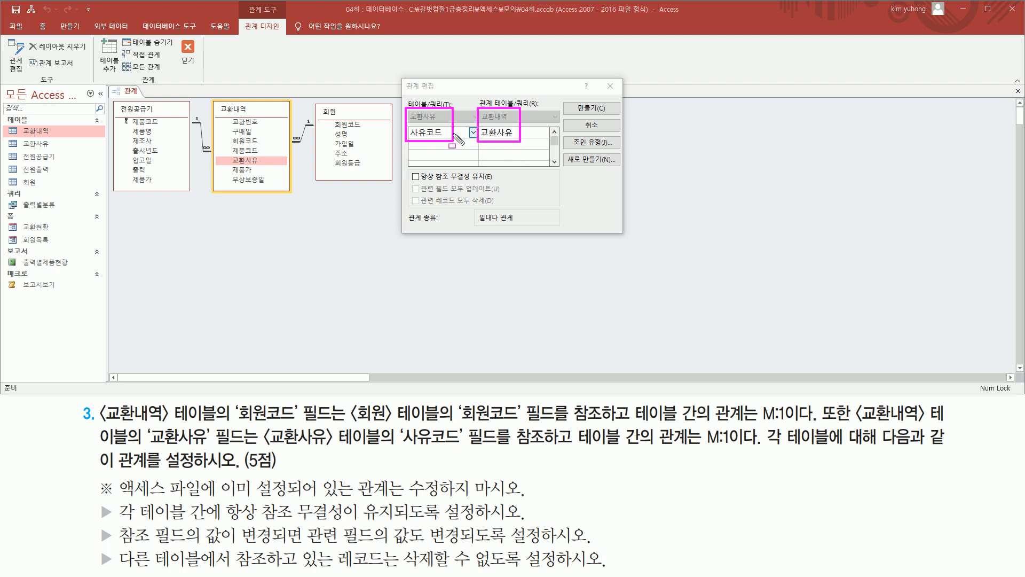
# Create the 교환사유–교환내역 relationship with referential integrity (항상 참조 무결성 유지) and cascading updates (관련 필드 모두 업데이트), without cascading deletes
pyautogui.press('Escape')
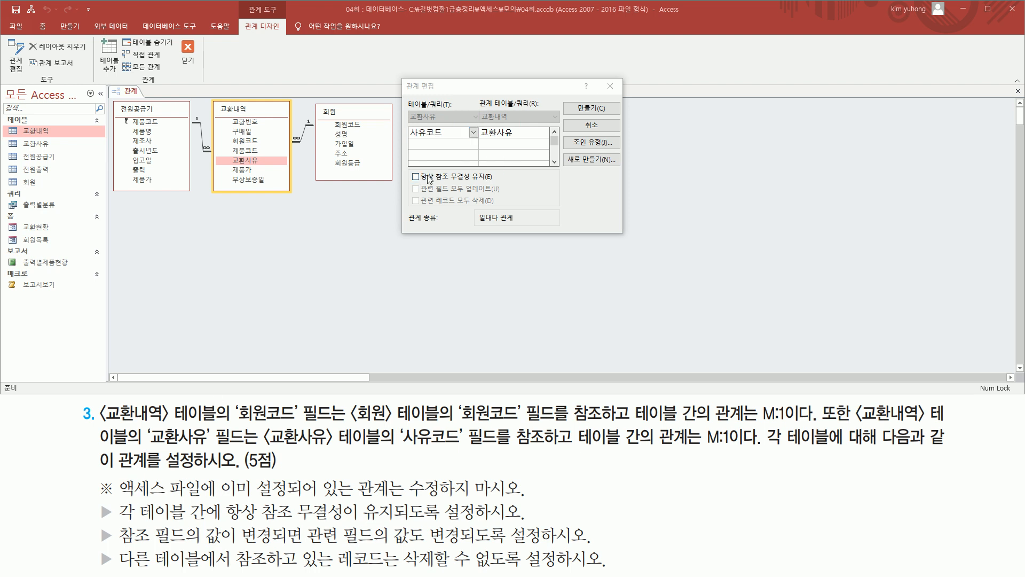
pyautogui.click(425, 180)
pyautogui.click(423, 178)
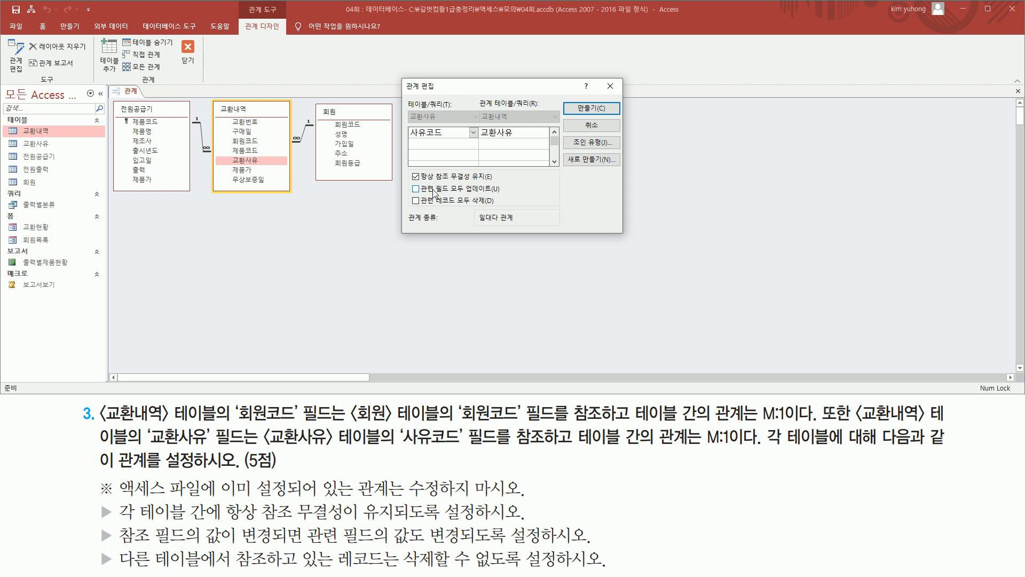
pyautogui.hotkey('ctrl', 'alt', 'd')
pyautogui.moveTo(404, 566); pyautogui.dragTo(584, 567)
pyautogui.moveTo(406, 209); pyautogui.dragTo(479, 209)
pyautogui.press('e')
pyautogui.moveTo(410, 195)
pyautogui.mouseDown()
pyautogui.moveTo(507, 213)
pyautogui.moveTo(499, 207)
pyautogui.mouseUp()
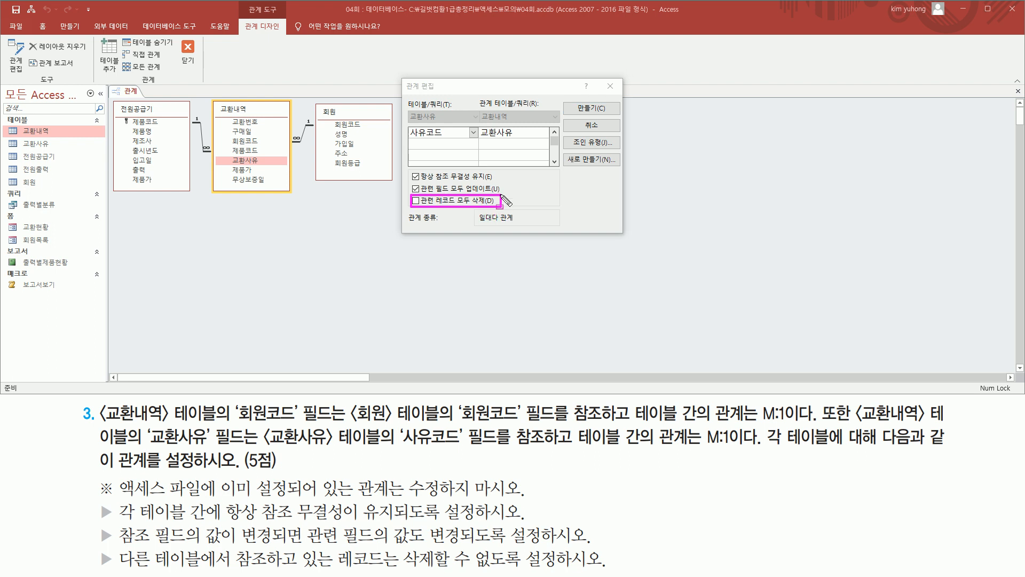
pyautogui.press('Escape')
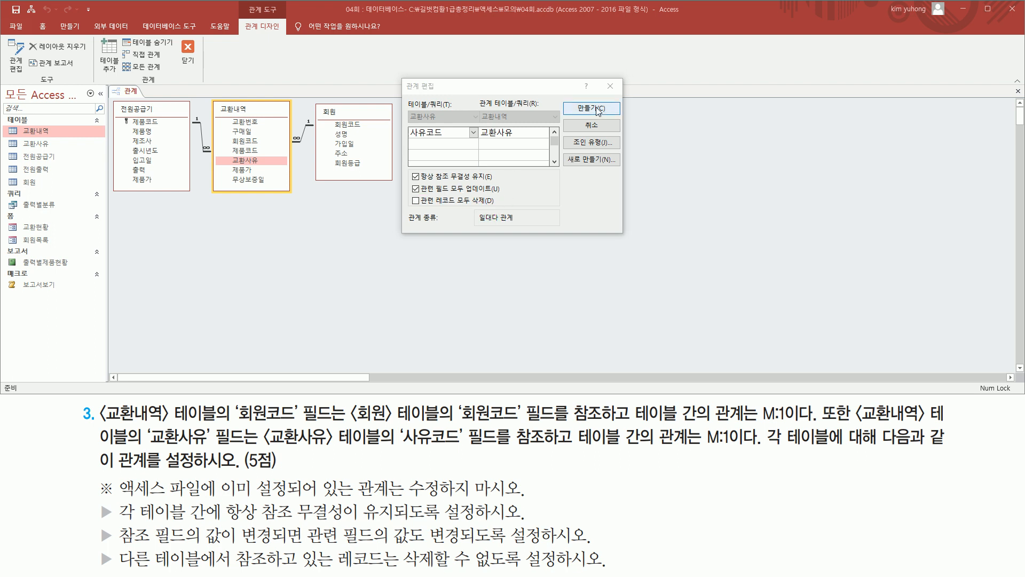
pyautogui.click(598, 109)
# Move the 교환사유 table below the 회원 table, and close the relationships layout, saving its changes
pyautogui.moveTo(445, 112); pyautogui.dragTo(344, 205)
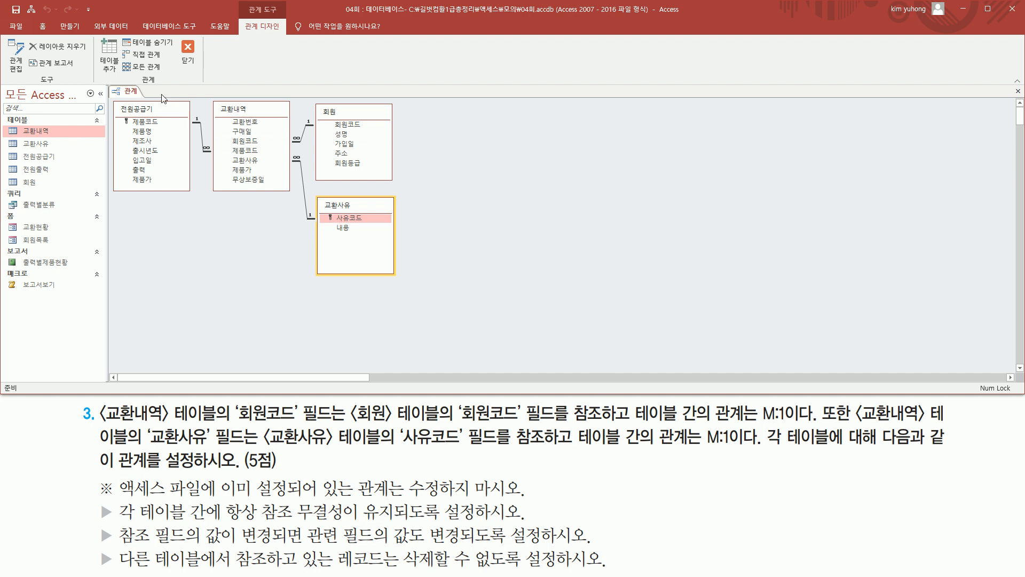
pyautogui.click(191, 56)
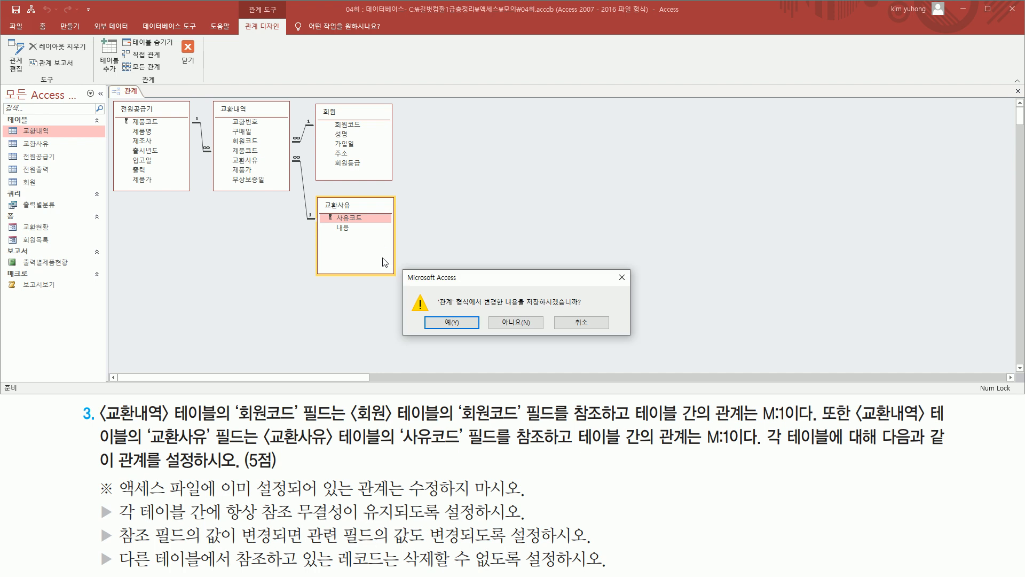
pyautogui.click(452, 323)
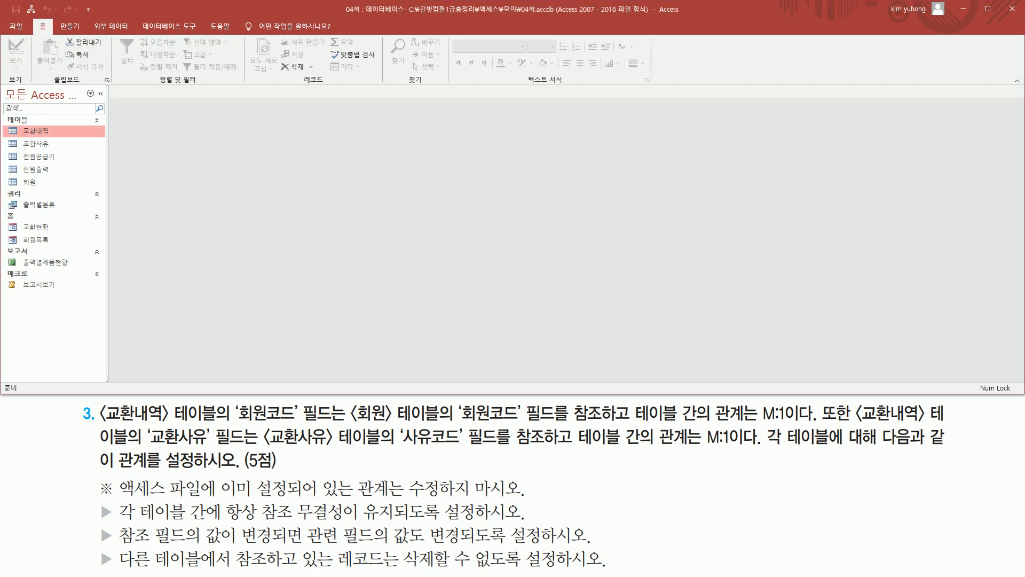